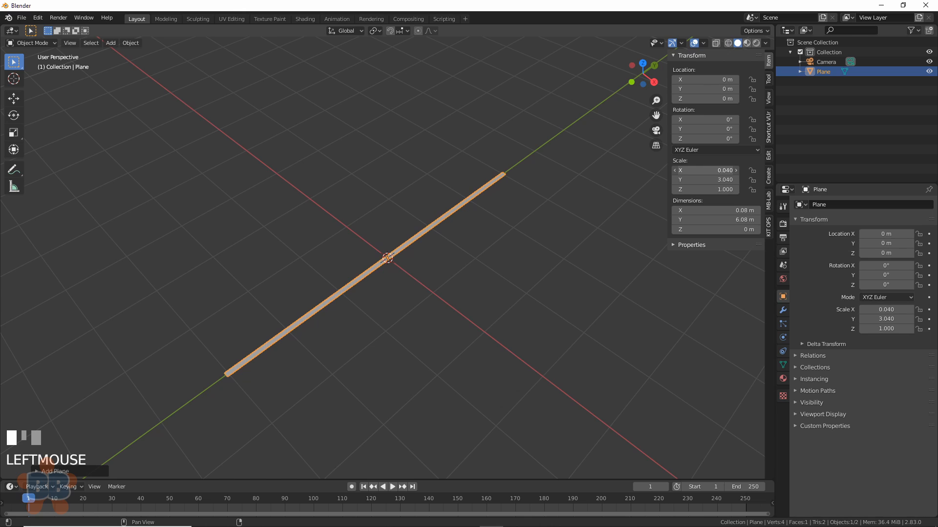
# Set the plane's X scale to 0.050 and add one lengthwise loop cut along its centreline.
pyautogui.click(735, 170)
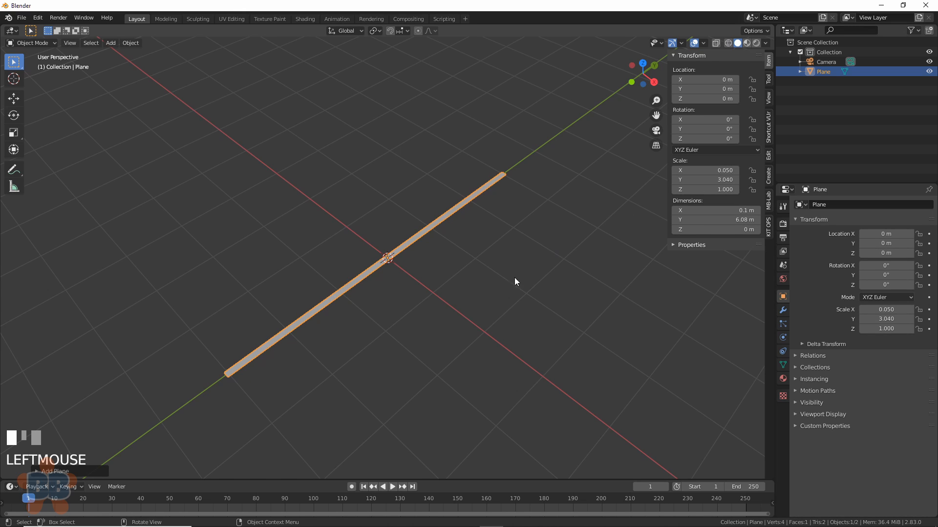
pyautogui.scroll(3, 488, 301)
pyautogui.moveTo(487, 301); pyautogui.dragTo(407, 310, button='middle')
pyautogui.scroll(3, 420, 308)
pyautogui.keyDown('shift'); pyautogui.moveTo(333, 311); pyautogui.dragTo(485, 272, button='middle'); pyautogui.keyUp('shift')
pyautogui.press('Tab')
pyautogui.moveTo(249, 364); pyautogui.dragTo(297, 357, button='middle')
pyautogui.keyDown('shift'); pyautogui.moveTo(297, 356); pyautogui.dragTo(504, 255, button='middle'); pyautogui.keyUp('shift')
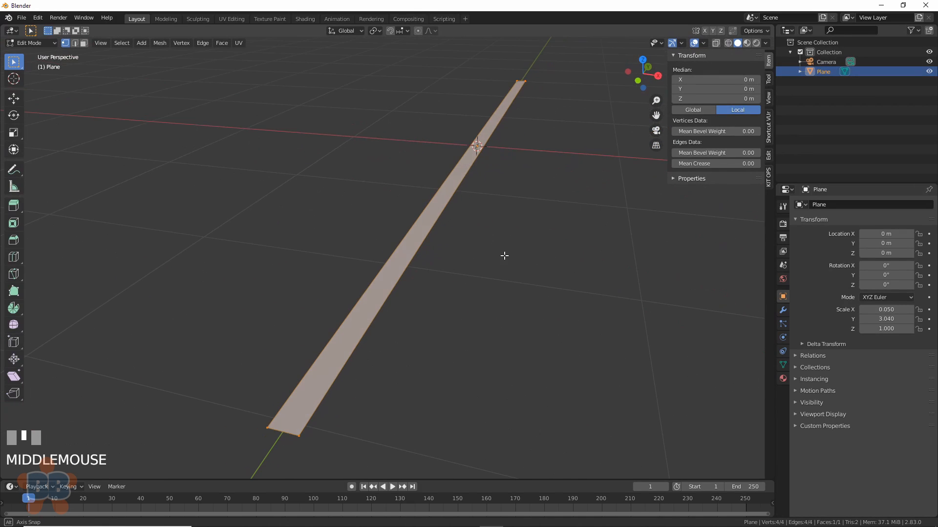
pyautogui.hotkey('ctrl', 'r')
pyautogui.click(371, 318)
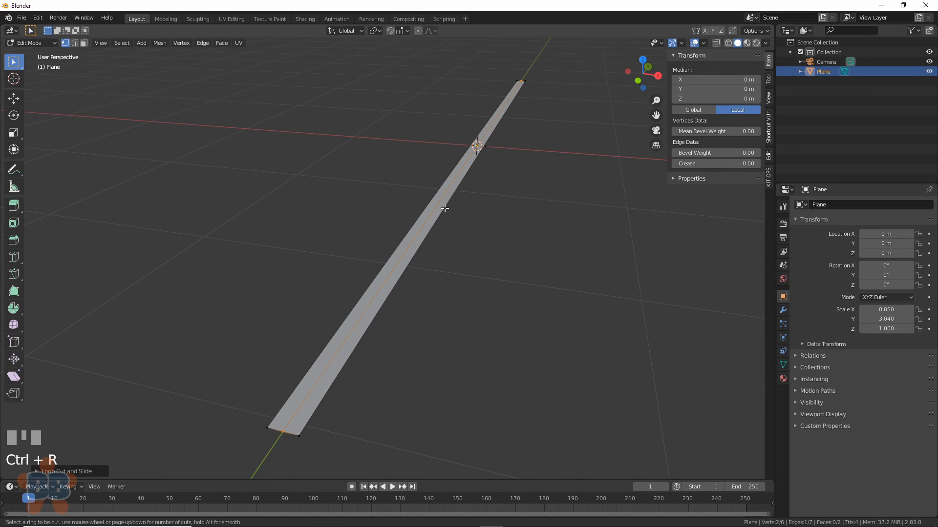
# Add one centred crosswise loop cut that divides the strip's length in half.
pyautogui.moveTo(445, 290); pyautogui.dragTo(441, 322, button='middle')
pyautogui.scroll(1, 441, 322)
pyautogui.hotkey('ctrl', 'r')
pyautogui.click(435, 271)
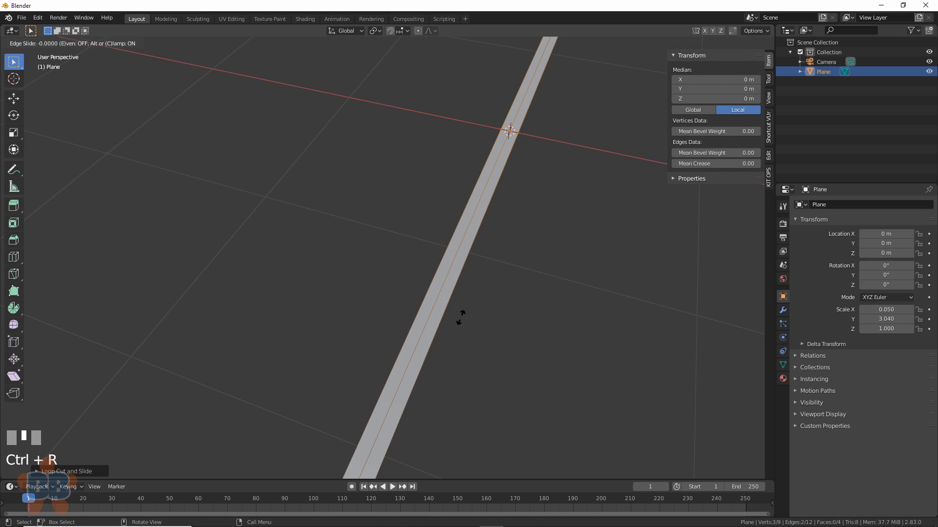
pyautogui.rightClick(462, 327)
# Add three evenly spaced crosswise loop cuts to the near half of the strip.
pyautogui.scroll(-2, 464, 336)
pyautogui.press('Tab')
pyautogui.press('Tab')
pyautogui.hotkey('ctrl', 'r')
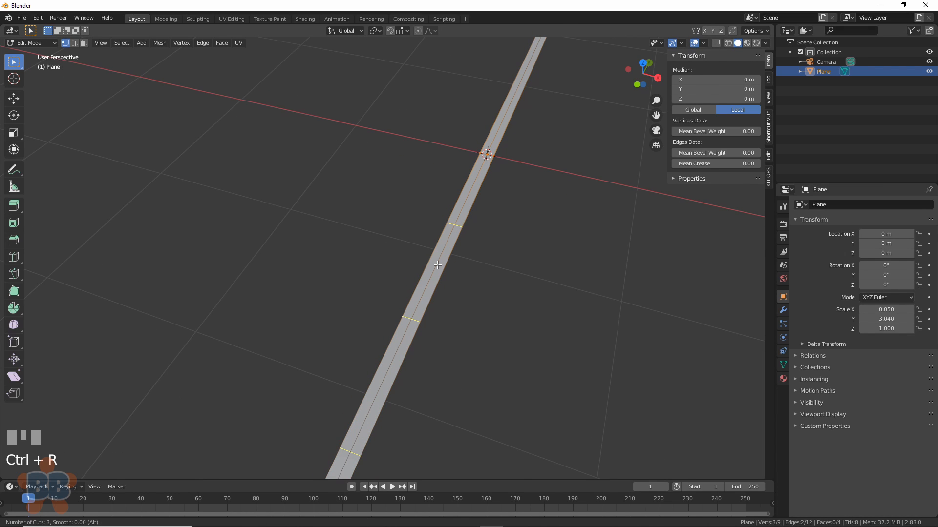
pyautogui.click(437, 265)
pyautogui.moveTo(498, 247); pyautogui.dragTo(464, 124, button='middle')
# Merge the three vertices at the strip's far end into one centred point to form a pointed blade tip.
pyautogui.click(464, 123)
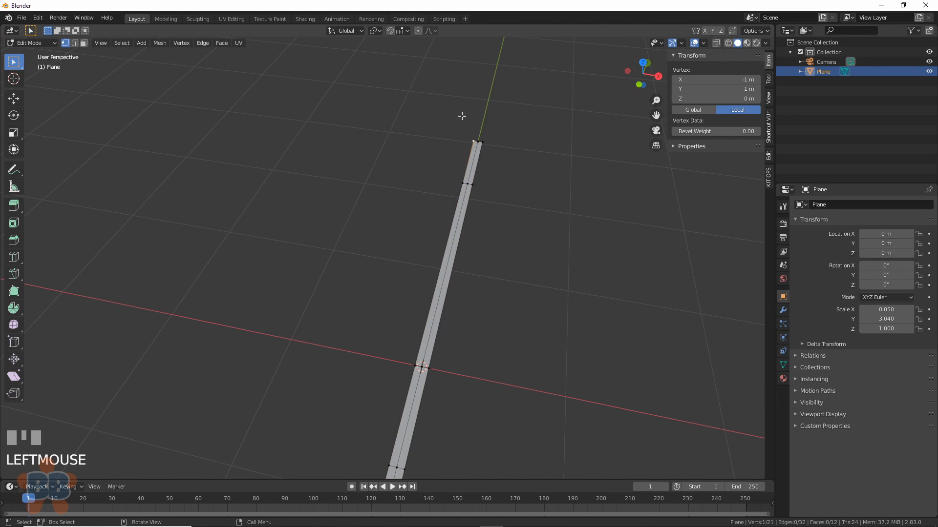
pyautogui.moveTo(462, 116); pyautogui.dragTo(505, 157)
pyautogui.keyDown('shift'); pyautogui.moveTo(515, 171); pyautogui.dragTo(425, 341, button='middle'); pyautogui.keyUp('shift')
pyautogui.scroll(1, 459, 367)
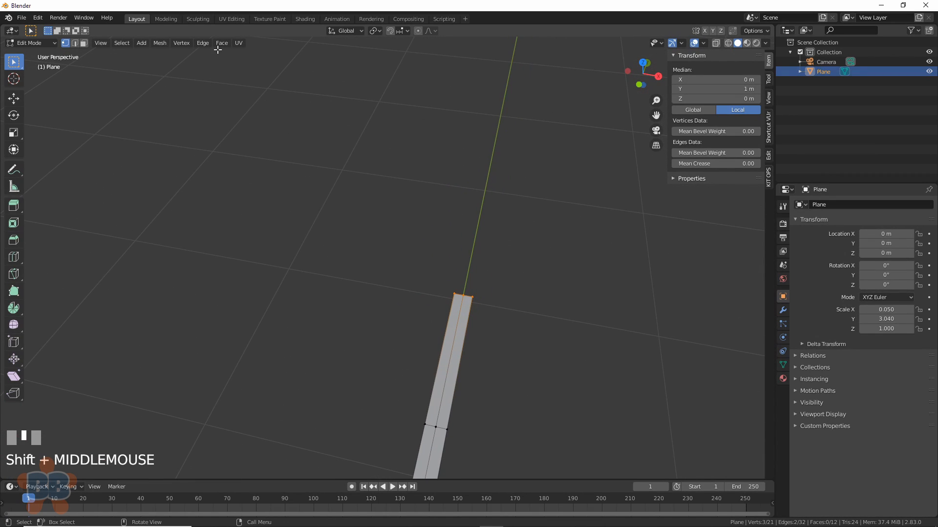
pyautogui.click(202, 43)
pyautogui.moveTo(215, 43)
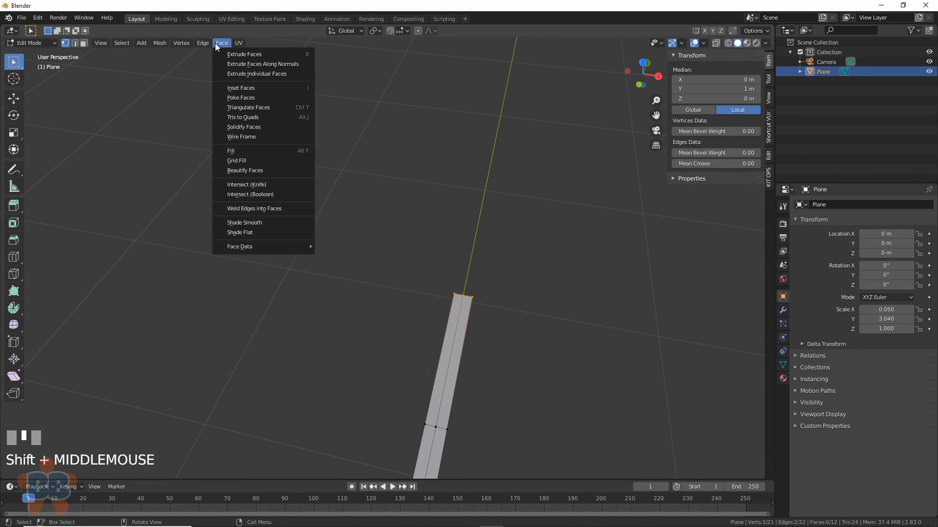
pyautogui.moveTo(153, 43)
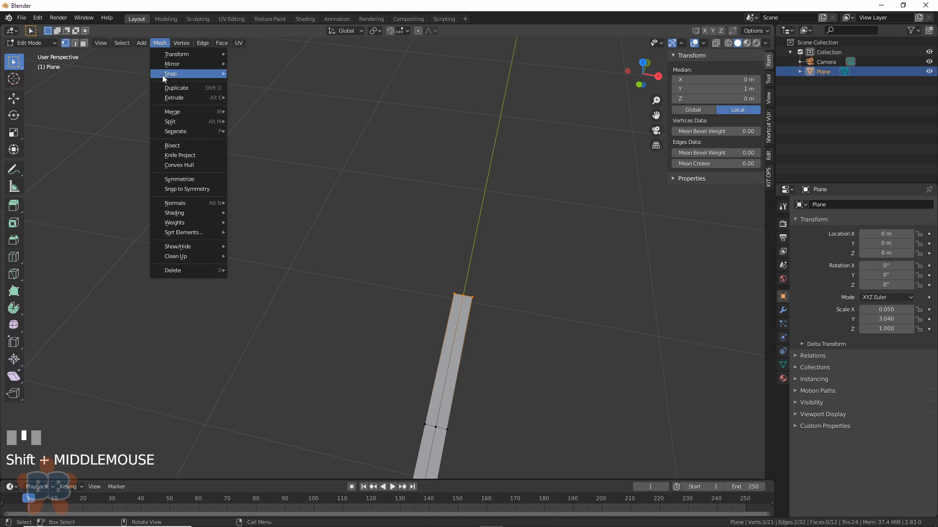
pyautogui.moveTo(168, 111)
pyautogui.click(243, 112)
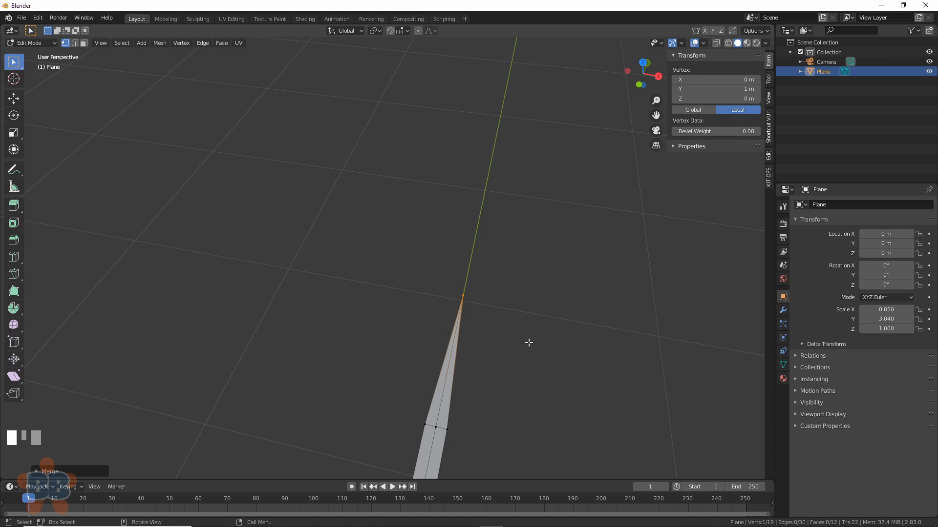
# Switch to the Shading workspace, create a new material for the blade and give it a dark green base color.
pyautogui.scroll(-4, 528, 342)
pyautogui.keyDown('shift'); pyautogui.moveTo(528, 341); pyautogui.dragTo(559, 272, button='middle'); pyautogui.keyUp('shift')
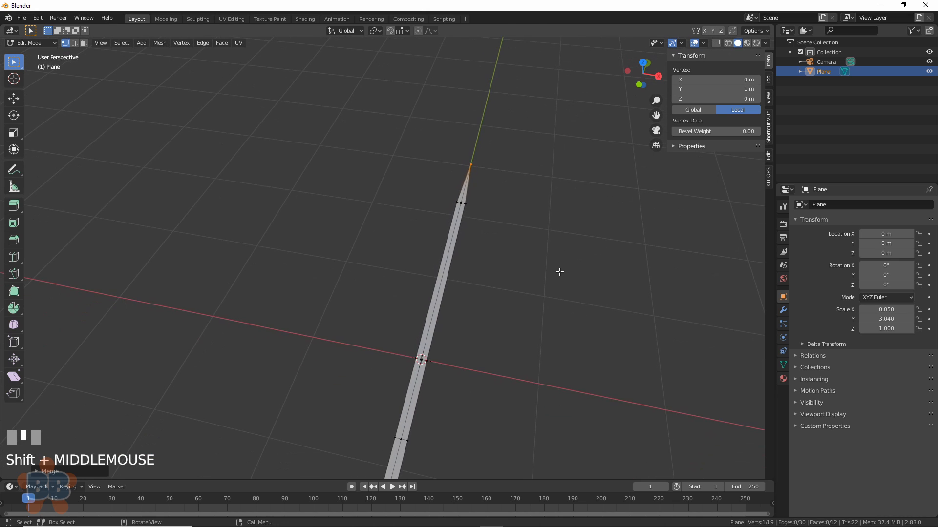
pyautogui.scroll(-3, 560, 272)
pyautogui.scroll(-2, 513, 341)
pyautogui.keyDown('shift'); pyautogui.moveTo(512, 342); pyautogui.dragTo(464, 345, button='middle'); pyautogui.keyUp('shift')
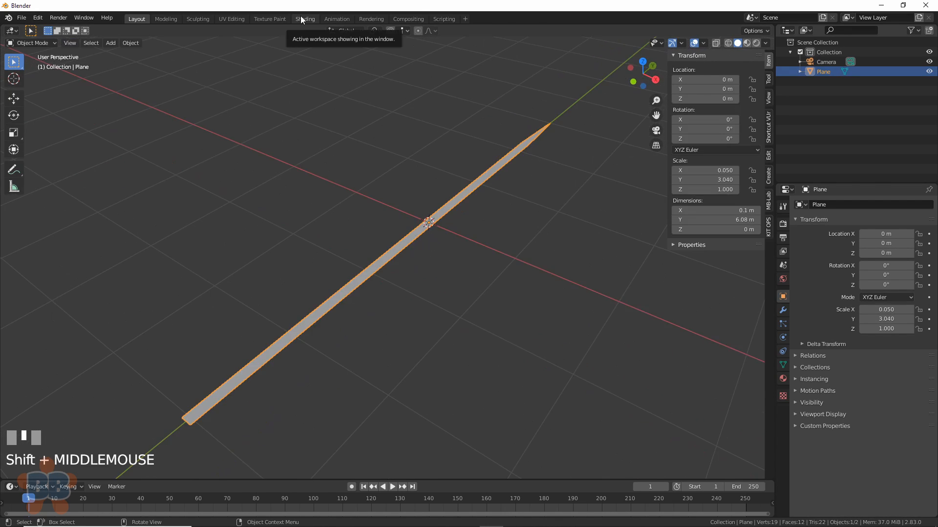
pyautogui.click(301, 17)
pyautogui.moveTo(555, 183); pyautogui.dragTo(568, 205, button='middle')
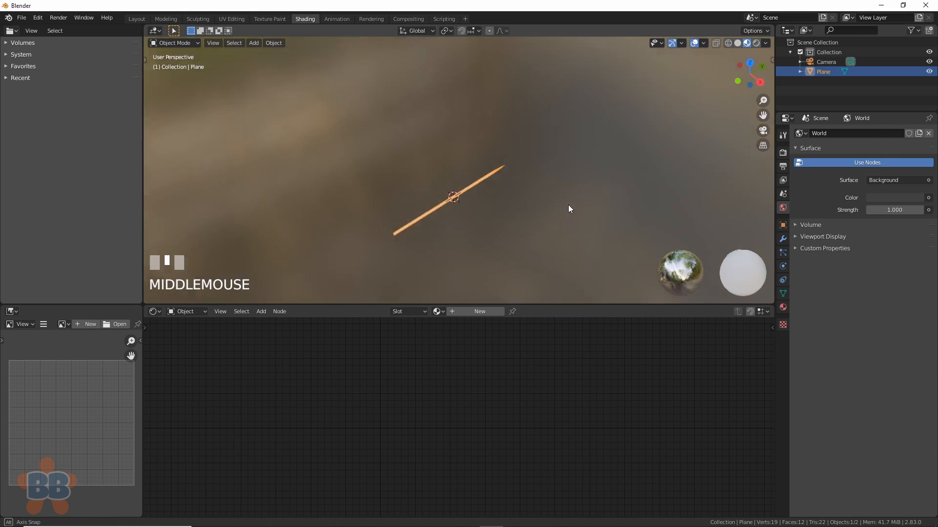
pyautogui.click(477, 312)
pyautogui.moveTo(327, 368); pyautogui.dragTo(374, 408, button='middle')
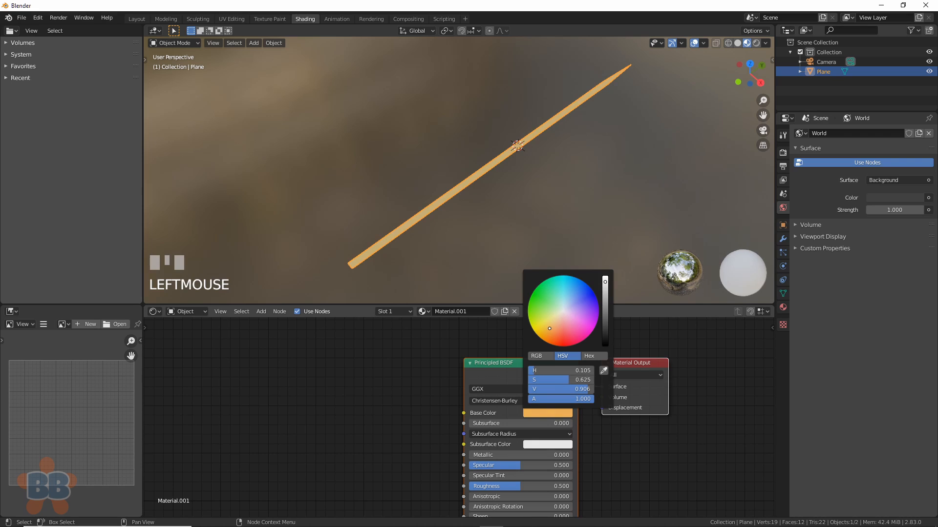
pyautogui.moveTo(550, 328); pyautogui.dragTo(532, 306)
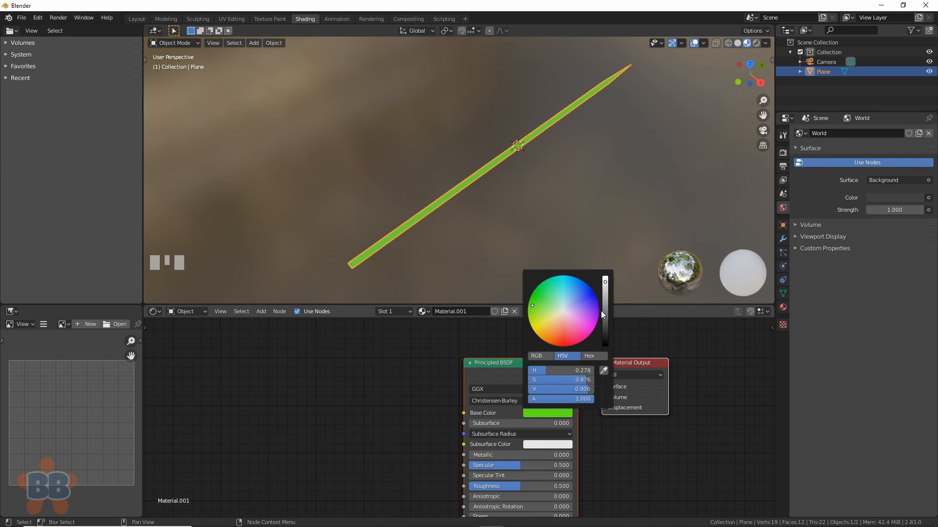
pyautogui.moveTo(603, 315); pyautogui.dragTo(604, 335)
# Add Texture Coordinate, Mapping and Image Texture nodes feeding the Principled BSDF's base color, and space them away from the shader.
pyautogui.click(472, 382)
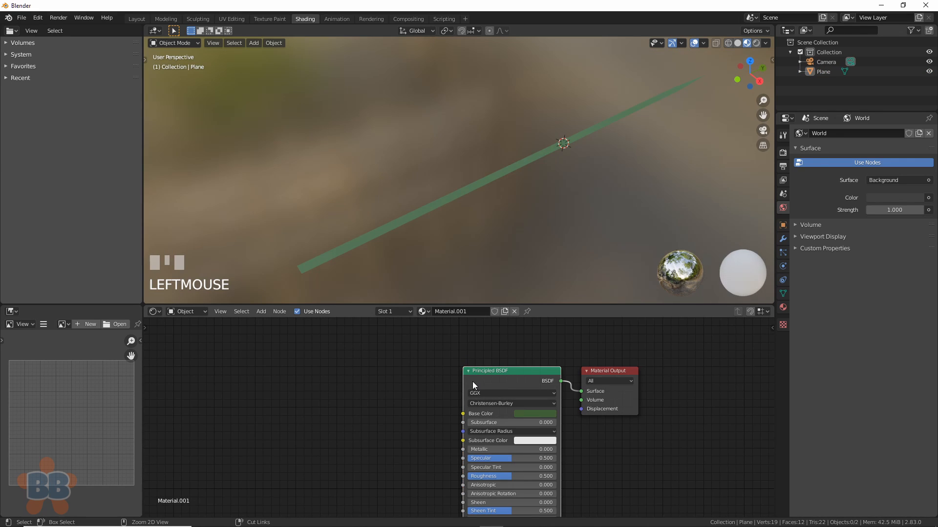
pyautogui.hotkey('ctrl', 't')
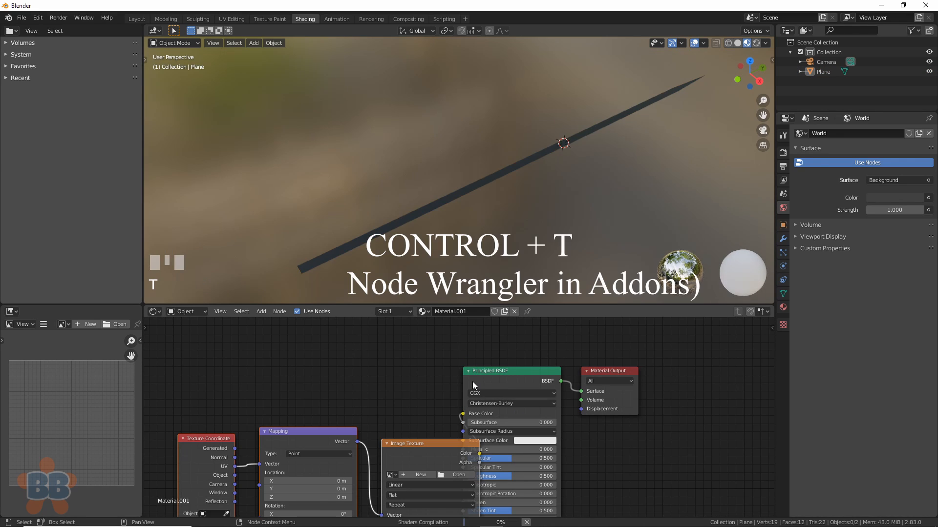
pyautogui.moveTo(435, 445); pyautogui.dragTo(358, 420)
pyautogui.moveTo(395, 365); pyautogui.dragTo(497, 354, button='middle')
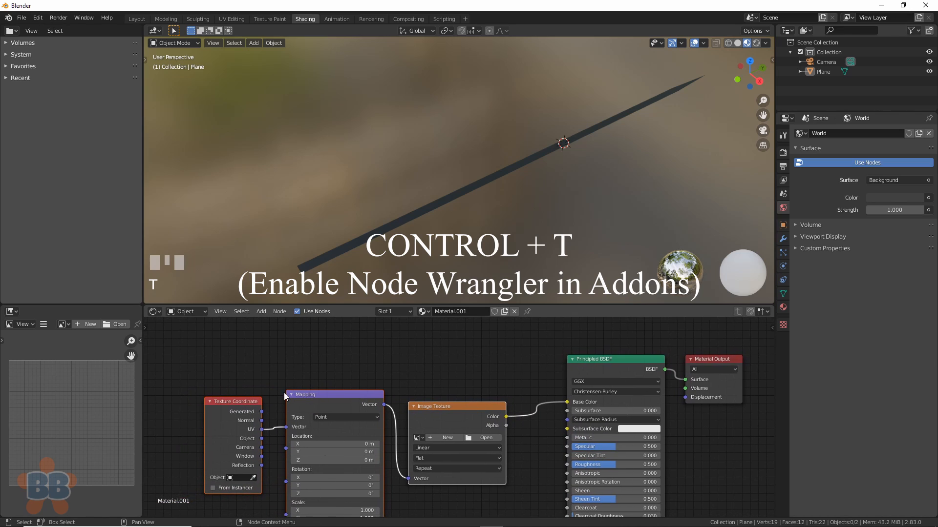
pyautogui.moveTo(286, 397); pyautogui.dragTo(231, 400)
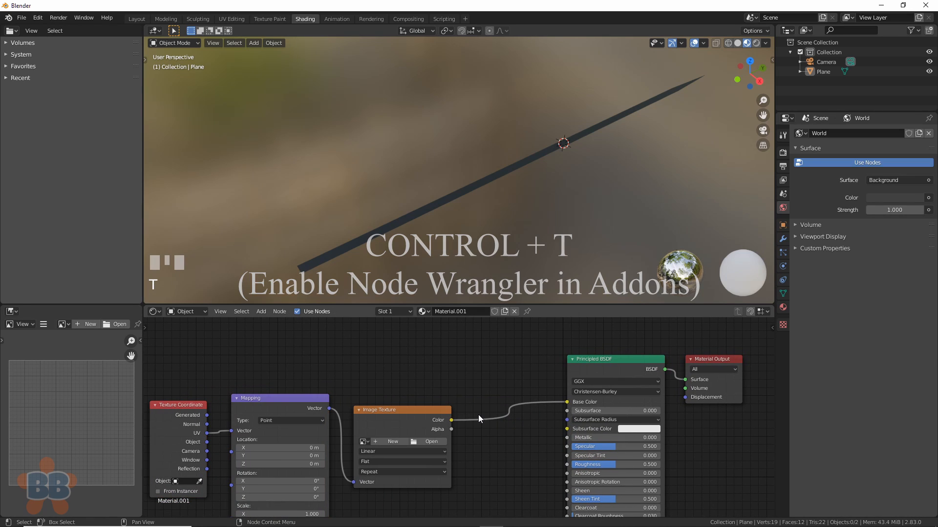
# Switch the Image Texture node to a ColorRamp node.
pyautogui.click(408, 423)
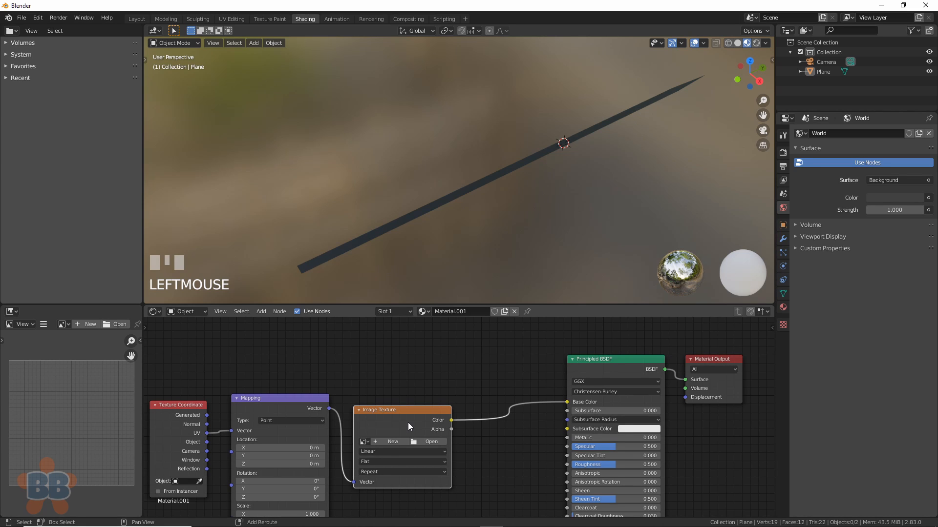
pyautogui.hotkey('shift', 's')
pyautogui.moveTo(407, 411)
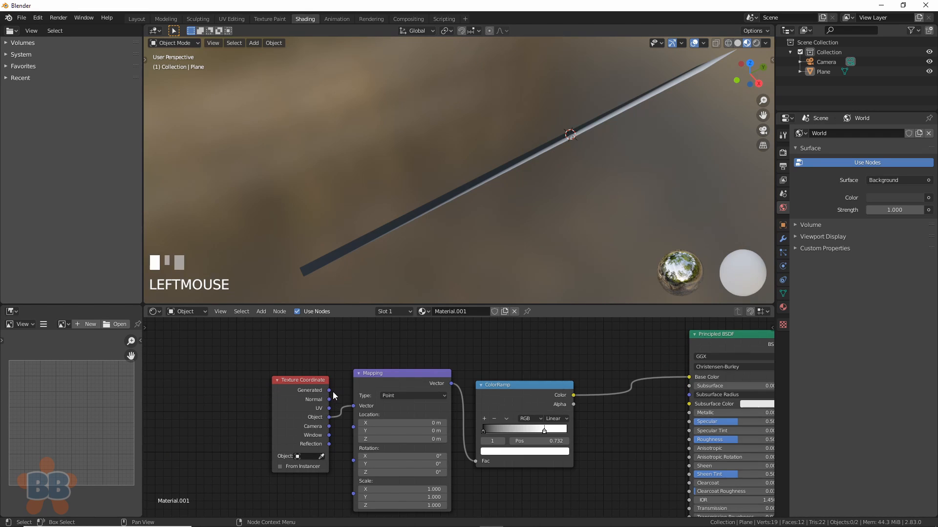
# Feed the Mapping node's vector from the Generated coordinates and move the ColorRamp's black stop to position 0.155.
pyautogui.moveTo(329, 390); pyautogui.dragTo(353, 405)
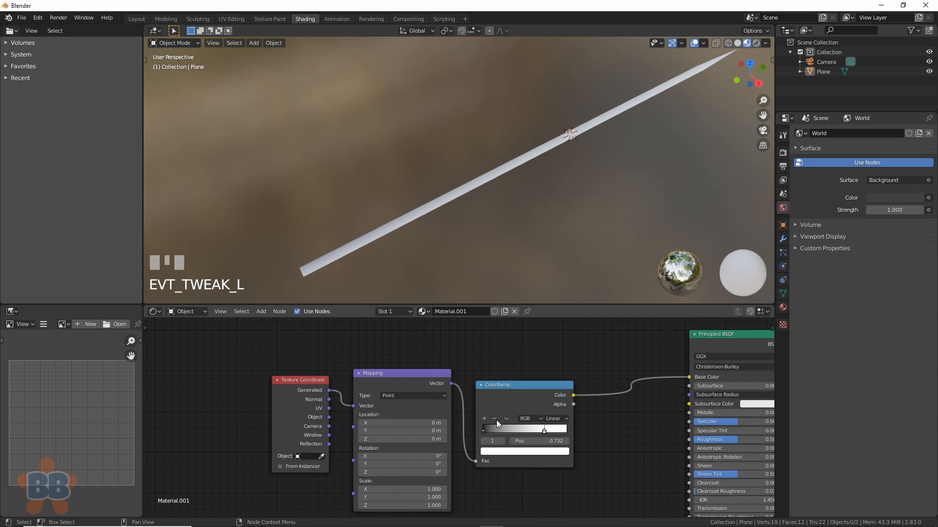
pyautogui.moveTo(485, 430)
pyautogui.mouseDown()
pyautogui.moveTo(524, 430)
pyautogui.moveTo(495, 431)
pyautogui.mouseUp()
# Make room for a Separate XYZ node between Mapping and ColorRamp, insert it, and connect its Y output to the ramp's Fac.
pyautogui.moveTo(288, 391); pyautogui.dragTo(188, 392)
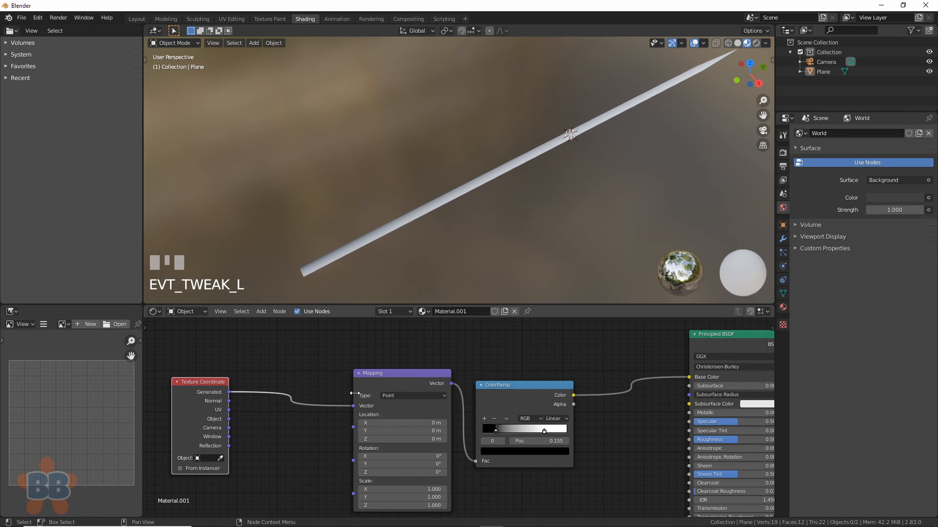
pyautogui.moveTo(374, 384); pyautogui.dragTo(278, 381)
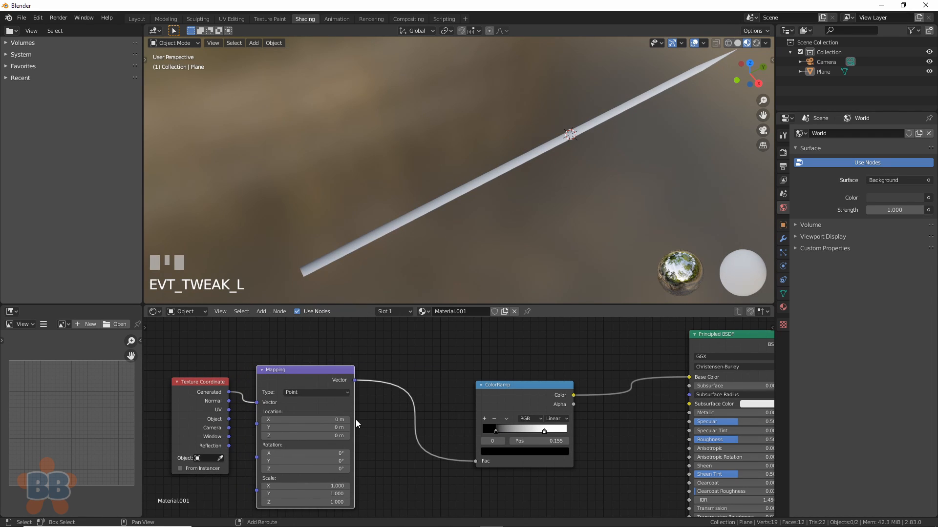
pyautogui.hotkey('shift', 'a')
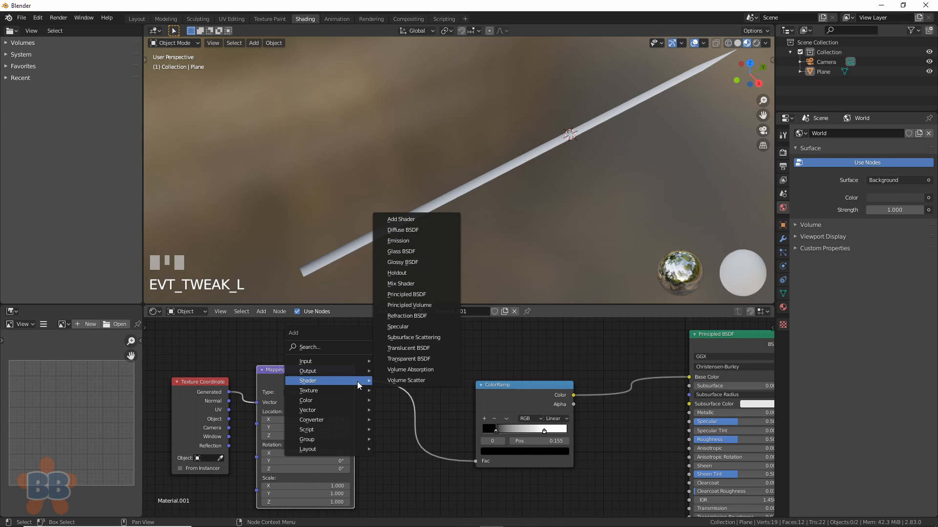
pyautogui.moveTo(356, 391)
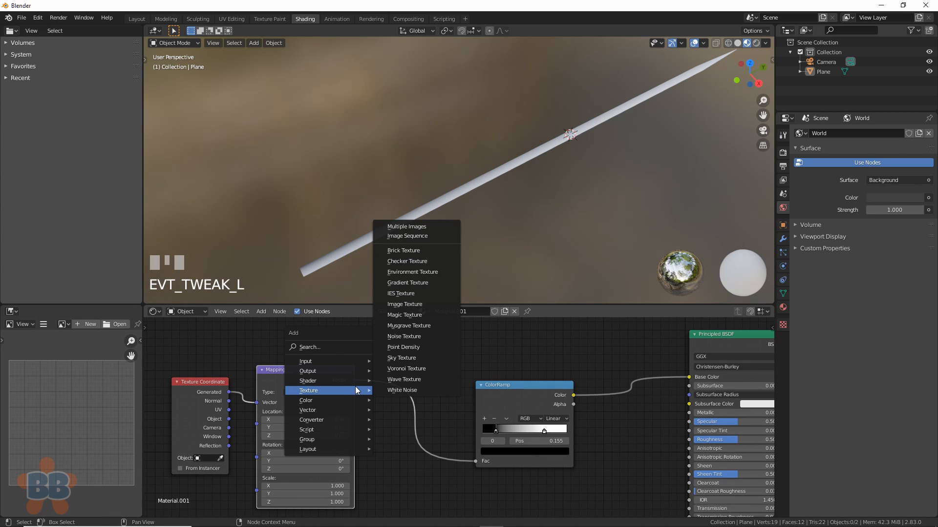
pyautogui.moveTo(342, 420)
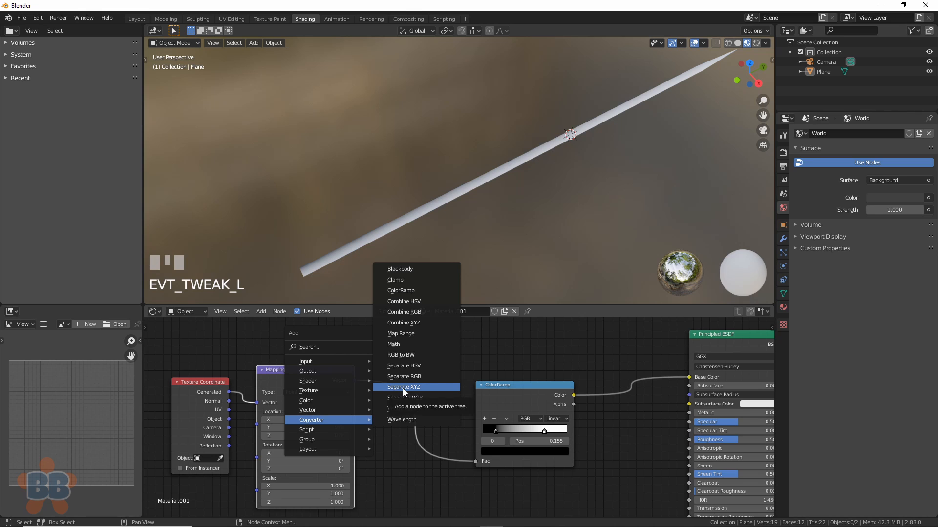
pyautogui.click(402, 389)
pyautogui.click(378, 370)
pyautogui.click(385, 373)
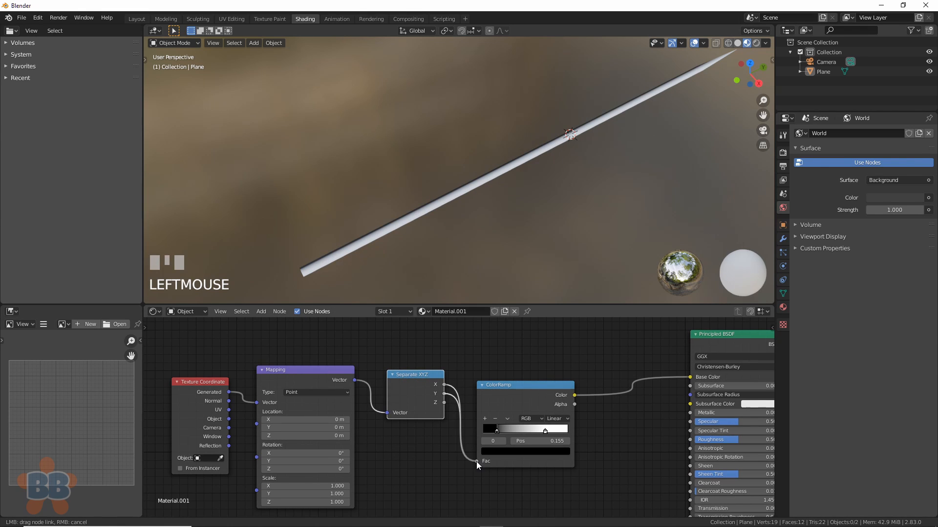
pyautogui.moveTo(476, 462); pyautogui.dragTo(476, 462)
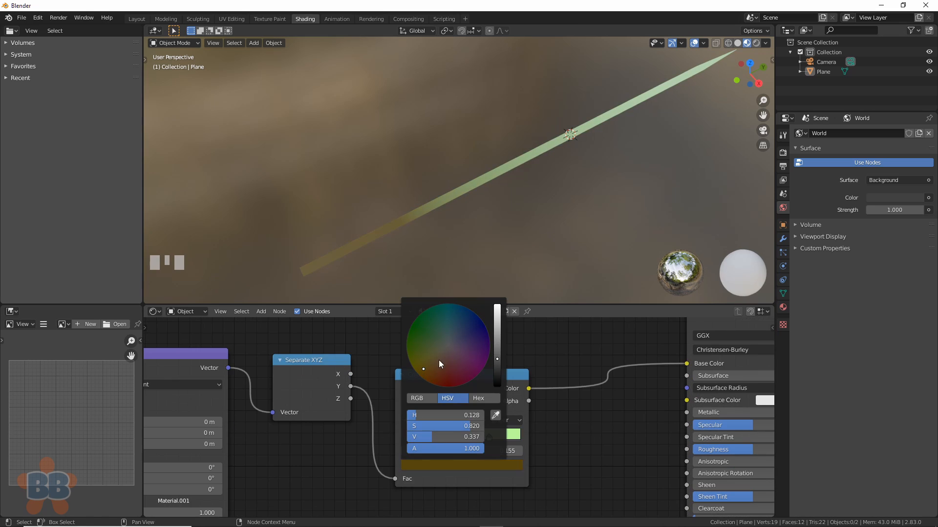
# Set the ColorRamp's first stop to a muted brown (H 0.119, S 0.472, V 0.320) at position 0.164.
pyautogui.moveTo(439, 361); pyautogui.dragTo(435, 360)
pyautogui.click(495, 361)
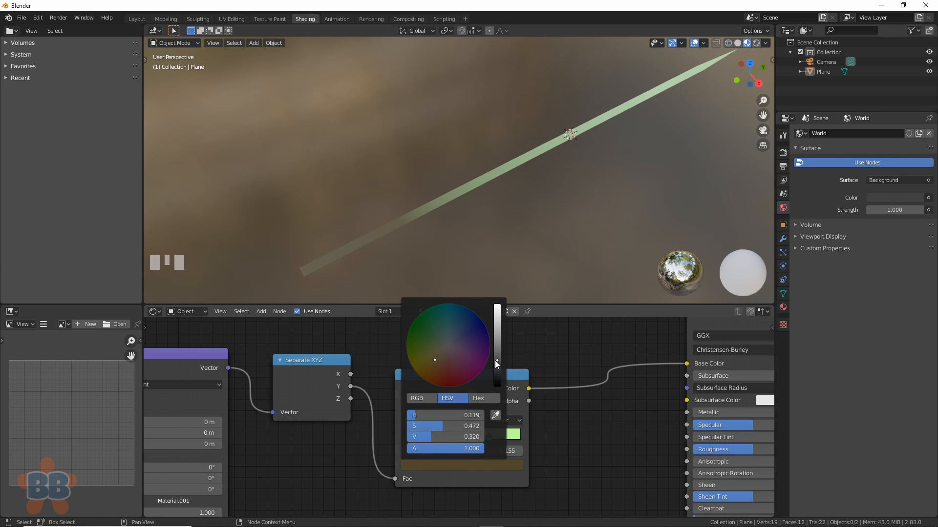
pyautogui.moveTo(489, 438); pyautogui.dragTo(422, 437)
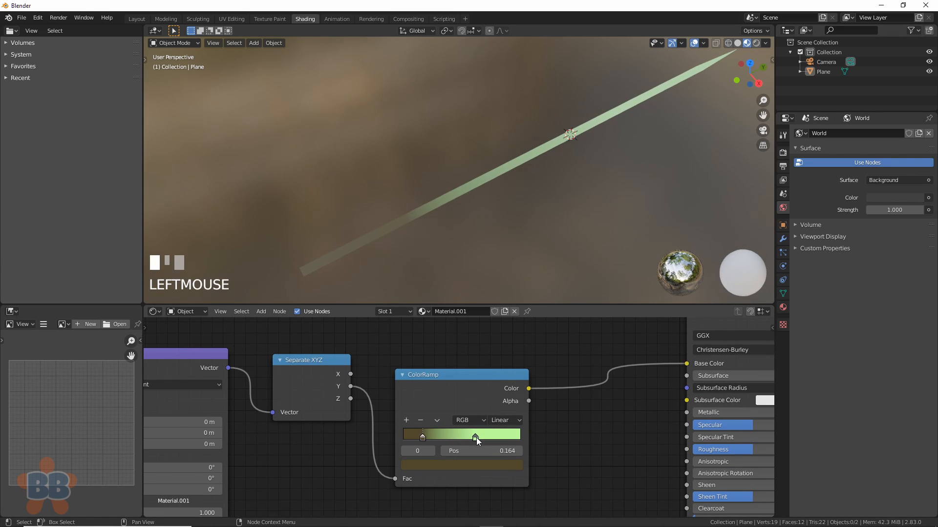
# Set the ColorRamp's light green stop to a darker green with hue 0.349 and saturation 0.654.
pyautogui.click(476, 438)
pyautogui.click(480, 464)
pyautogui.click(432, 329)
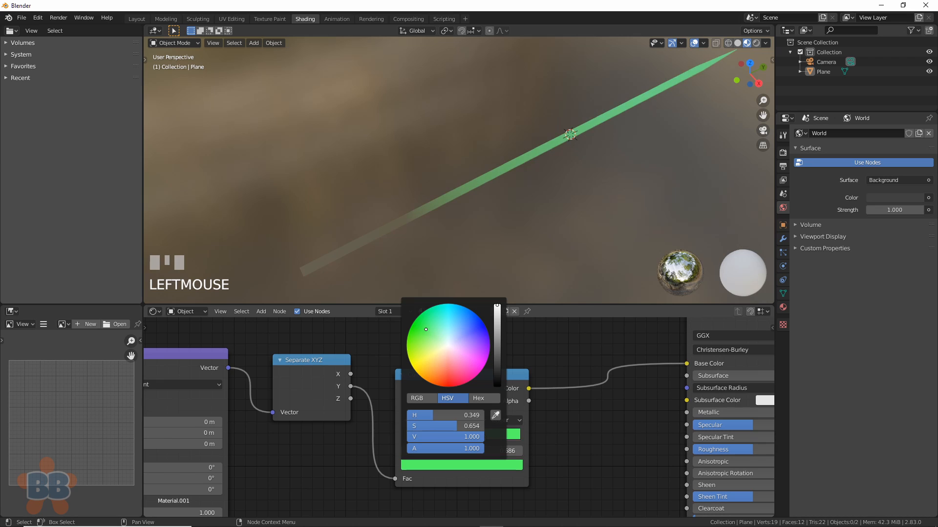
pyautogui.click(497, 358)
# Insert a MixRGB node between the ColorRamp and the Principled BSDF's base color.
pyautogui.moveTo(540, 447)
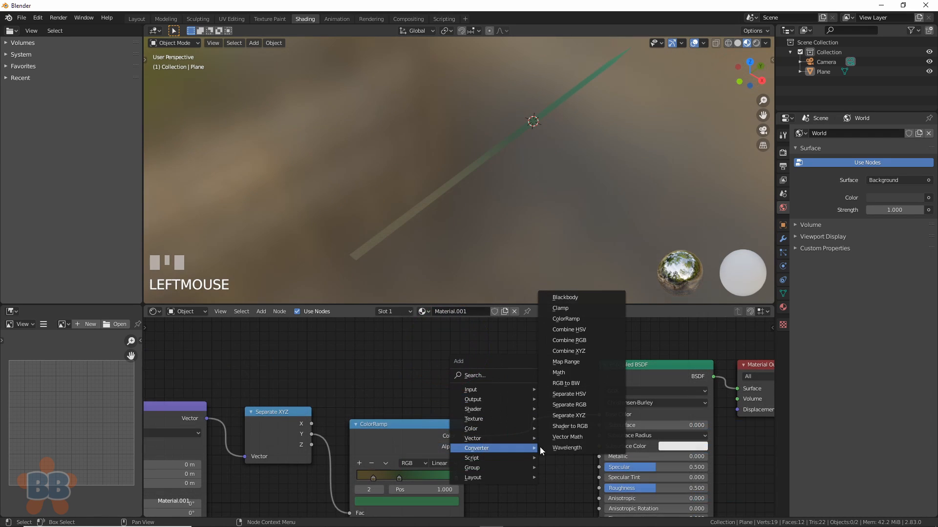
pyautogui.moveTo(503, 419)
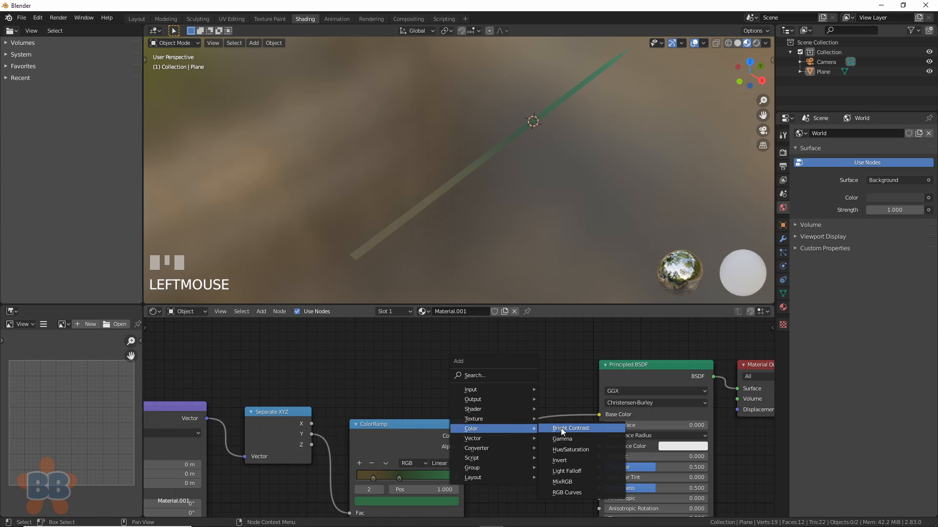
pyautogui.click(567, 481)
pyautogui.click(521, 397)
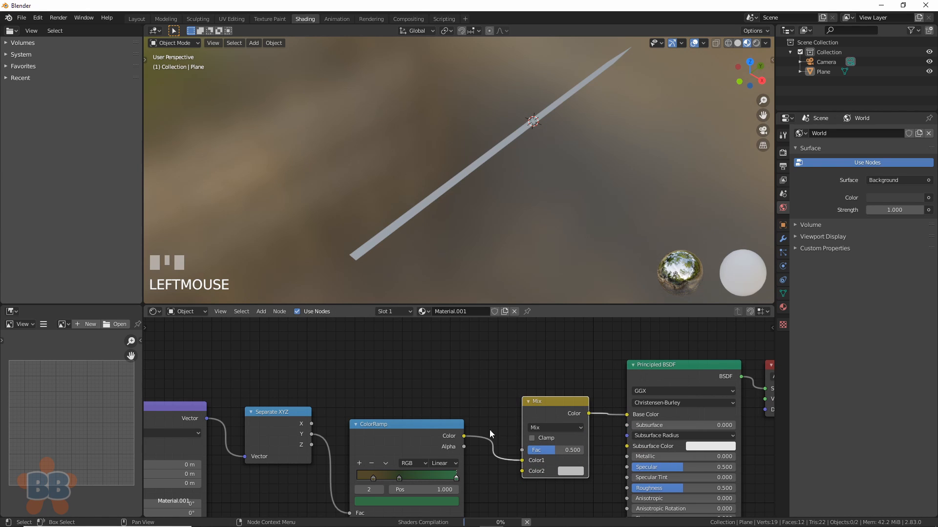
# Duplicate the ColorRamp into the mix's Color2 input, give it a light green middle stop at 0.500, and drive it with Separate XYZ's X output.
pyautogui.moveTo(405, 424); pyautogui.dragTo(401, 380)
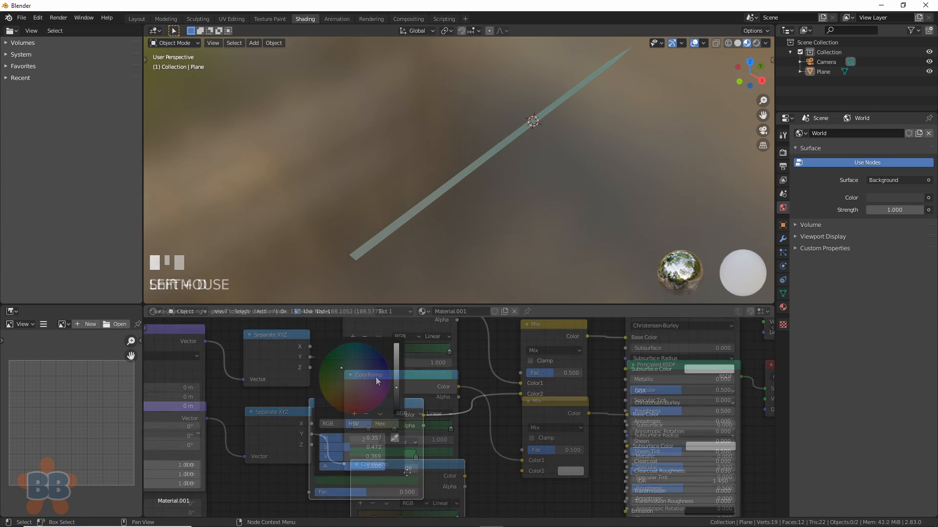
pyautogui.moveTo(398, 379); pyautogui.dragTo(397, 353)
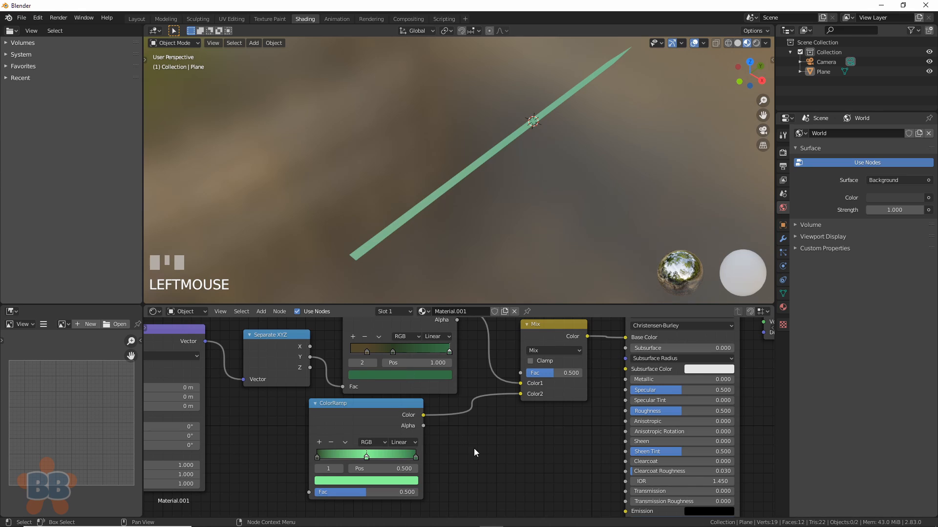
pyautogui.moveTo(300, 425); pyautogui.dragTo(368, 429, button='middle')
pyautogui.moveTo(348, 356); pyautogui.dragTo(378, 495)
pyautogui.click(356, 347)
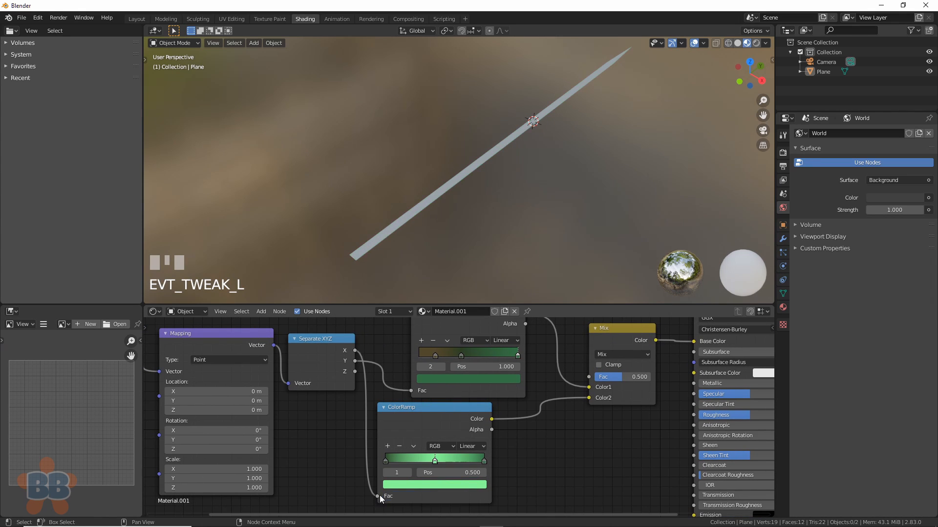
pyautogui.moveTo(530, 465); pyautogui.dragTo(540, 446, button='middle')
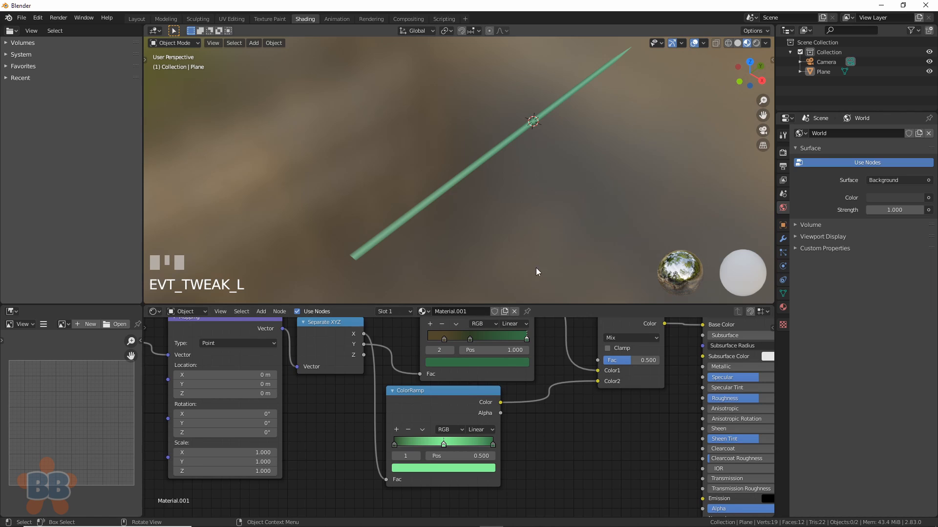
# Set the mix node's blending mode to Multiply and make the lower ColorRamp's middle stop near-white (S 0.014, V 1.000) at position 0.473.
pyautogui.moveTo(535, 268); pyautogui.dragTo(538, 215, button='middle')
pyautogui.scroll(2, 538, 215)
pyautogui.click(568, 404)
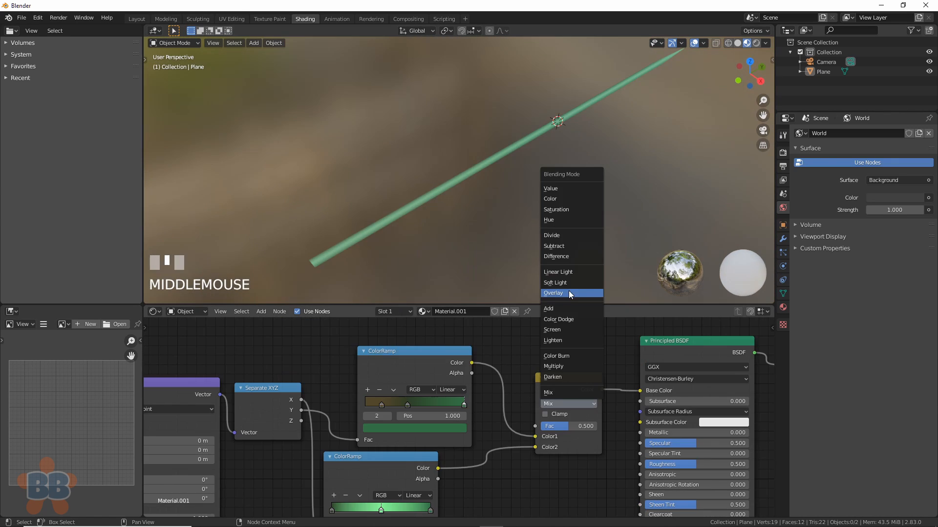
pyautogui.click(565, 368)
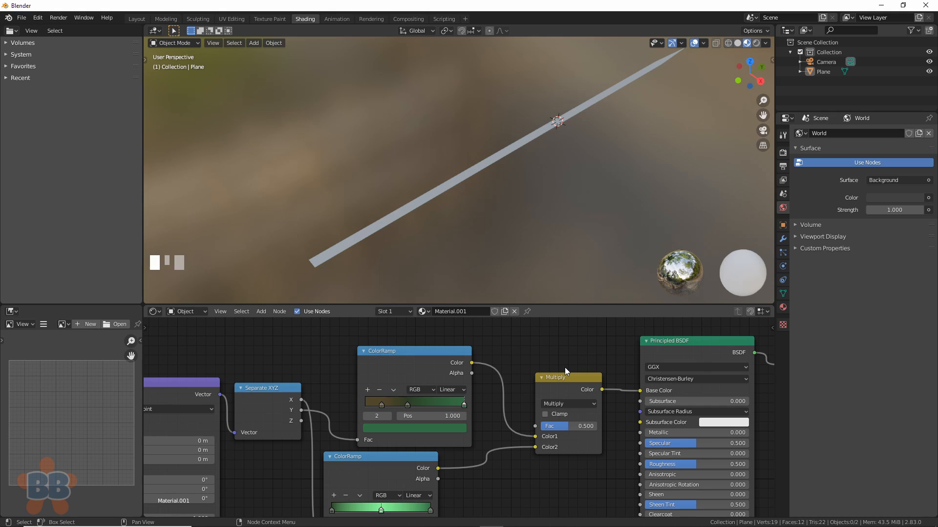
pyautogui.moveTo(508, 214); pyautogui.dragTo(503, 221, button='middle')
pyautogui.click(398, 489)
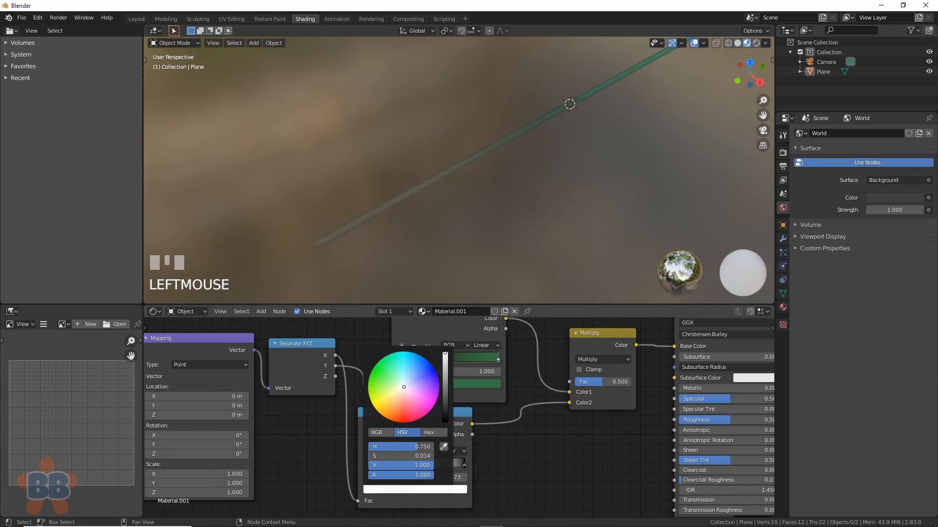
# Select the blade, switch to the Layout workspace and display the blade with its material colors.
pyautogui.moveTo(494, 215)
pyautogui.mouseDown(button='middle')
pyautogui.moveTo(500, 235)
pyautogui.moveTo(485, 219)
pyautogui.moveTo(502, 207)
pyautogui.moveTo(487, 228)
pyautogui.moveTo(478, 219)
pyautogui.mouseUp(button='middle')
pyautogui.scroll(-2, 508, 195)
pyautogui.click(471, 204)
pyautogui.click(138, 19)
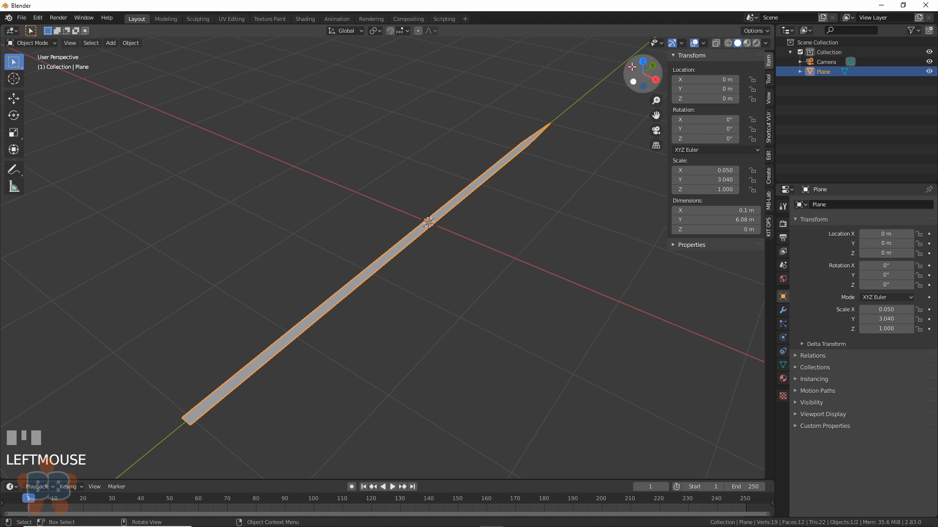
pyautogui.click(756, 43)
pyautogui.moveTo(557, 272); pyautogui.dragTo(531, 274, button='middle')
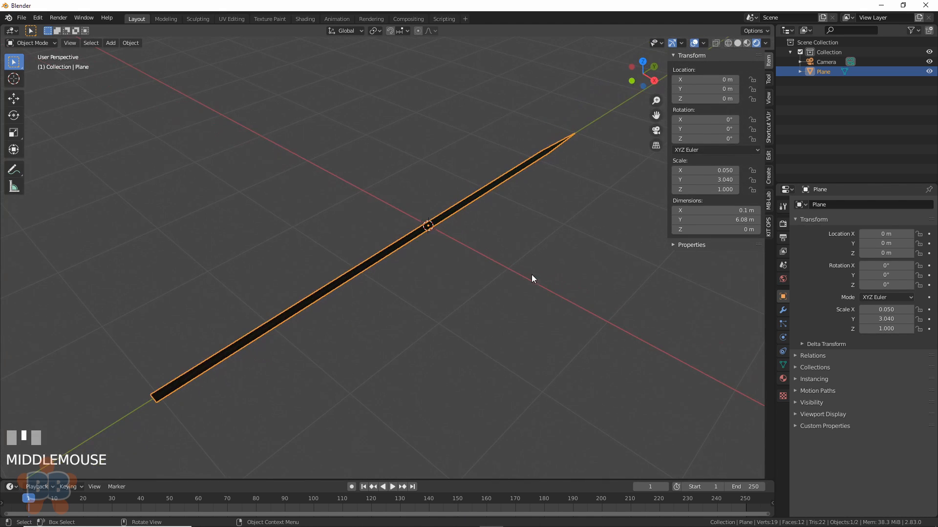
pyautogui.click(532, 275)
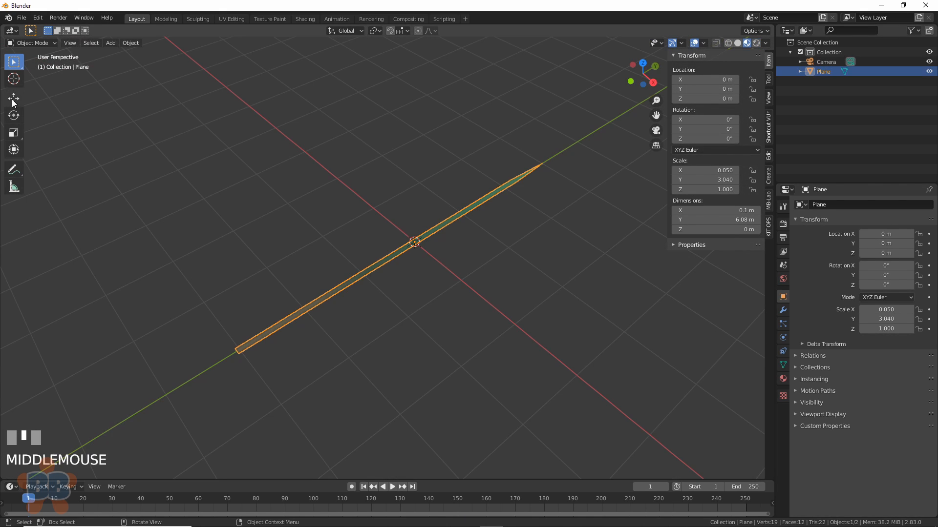
# Move the blade along Y to 3.0373 m so its wide base sits at the world origin.
pyautogui.click(16, 102)
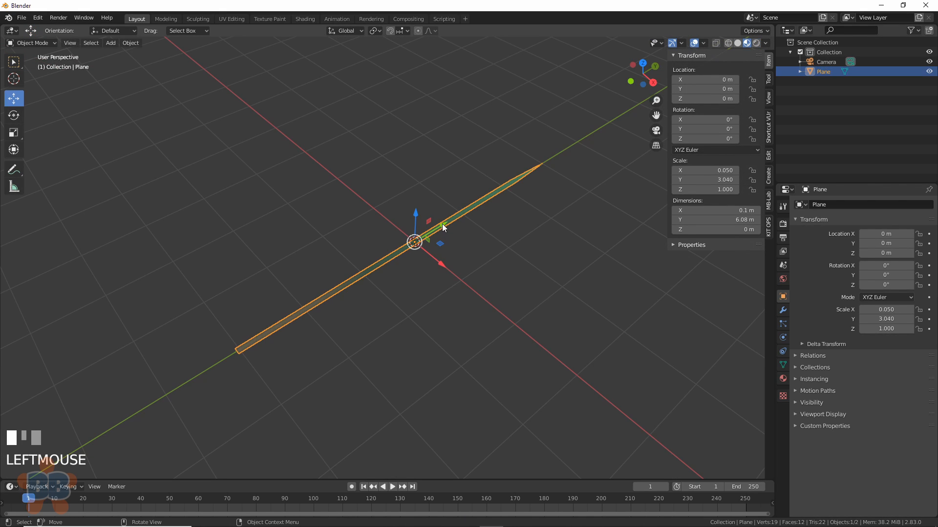
pyautogui.moveTo(442, 226); pyautogui.dragTo(576, 157)
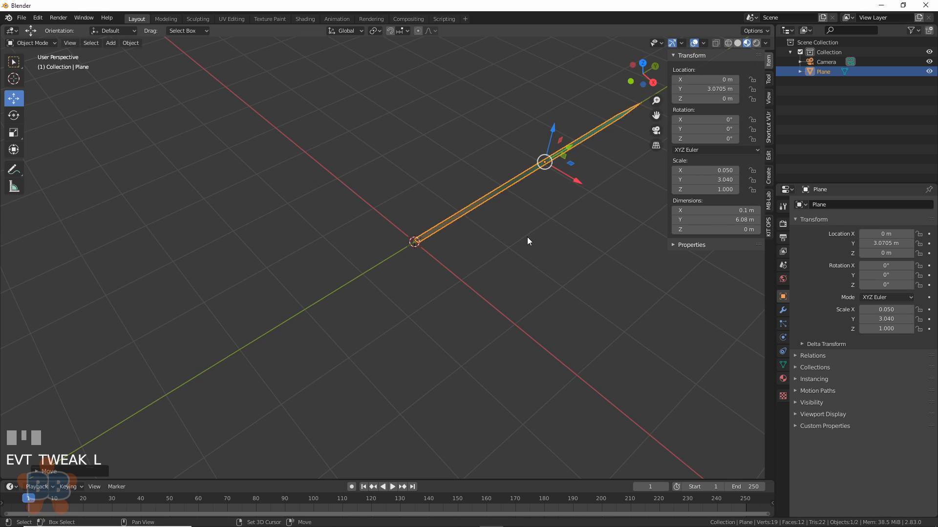
pyautogui.keyDown('shift'); pyautogui.moveTo(527, 237); pyautogui.dragTo(455, 339, button='middle'); pyautogui.keyUp('shift')
pyautogui.scroll(3, 534, 267)
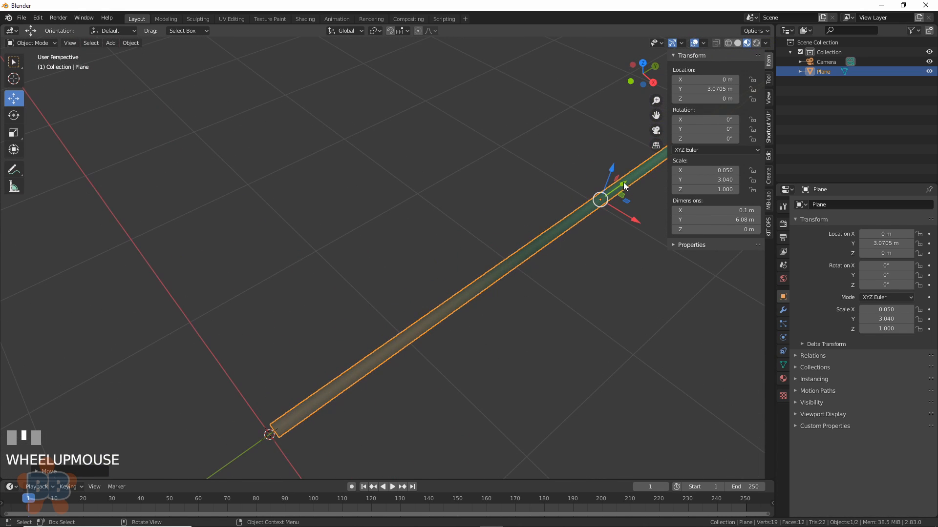
pyautogui.moveTo(623, 183); pyautogui.dragTo(617, 182)
# Set the blade's origin to the 3D cursor at its base.
pyautogui.keyDown('shift'); pyautogui.moveTo(482, 366); pyautogui.dragTo(481, 315, button='middle'); pyautogui.keyUp('shift')
pyautogui.rightClick(473, 266)
pyautogui.moveTo(474, 266)
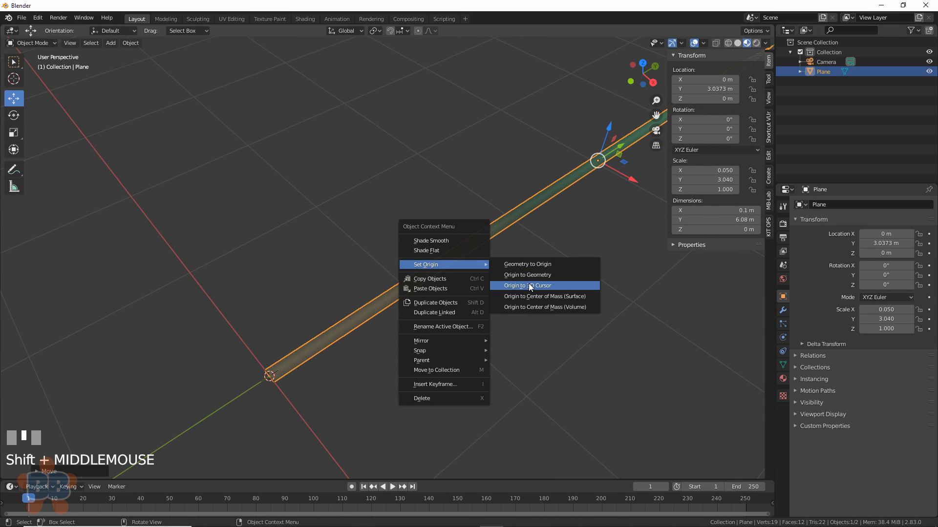
pyautogui.rightClick(529, 285)
# Rotate the blade to 90° about X so it stands upright.
pyautogui.scroll(-4, 485, 322)
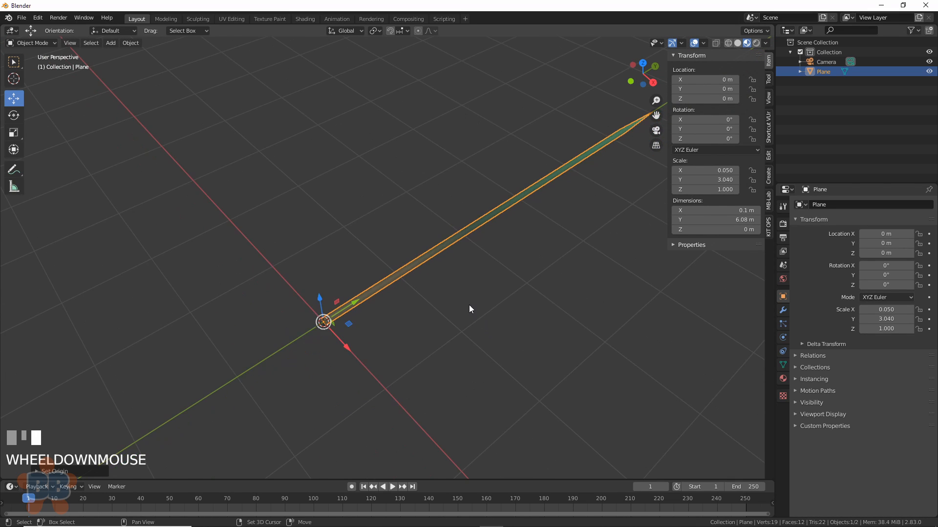
pyautogui.keyDown('shift'); pyautogui.moveTo(469, 309); pyautogui.dragTo(473, 333, button='middle'); pyautogui.keyUp('shift')
pyautogui.scroll(-2, 474, 332)
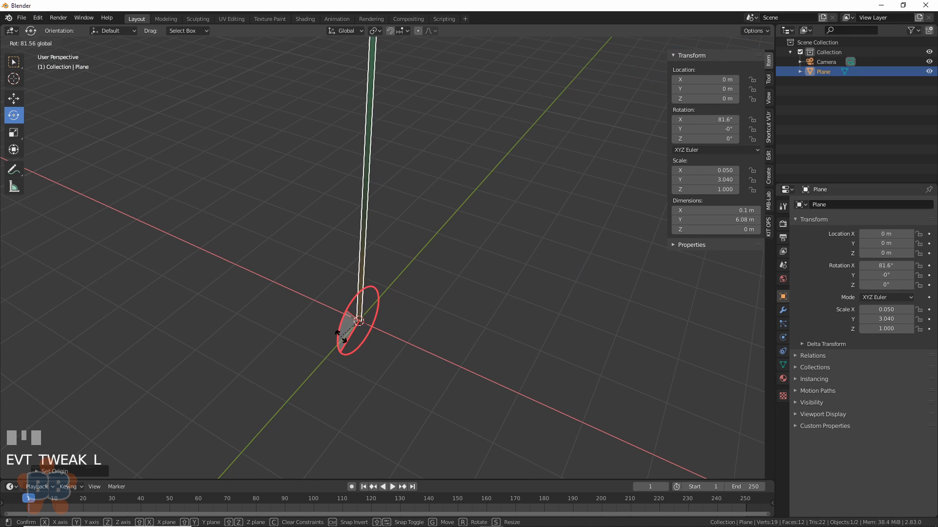
pyautogui.moveTo(339, 341); pyautogui.dragTo(341, 350)
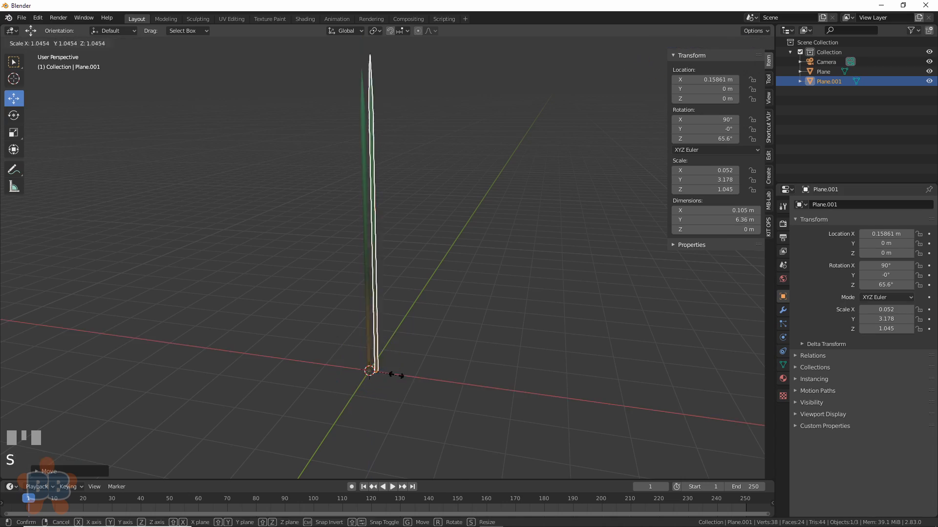
# Make two blade copies at X 0.15861 m and -0.1177 m, bending one's tip outward and folding the other's upper half down with proportional editing.
pyautogui.moveTo(386, 257); pyautogui.dragTo(440, 129)
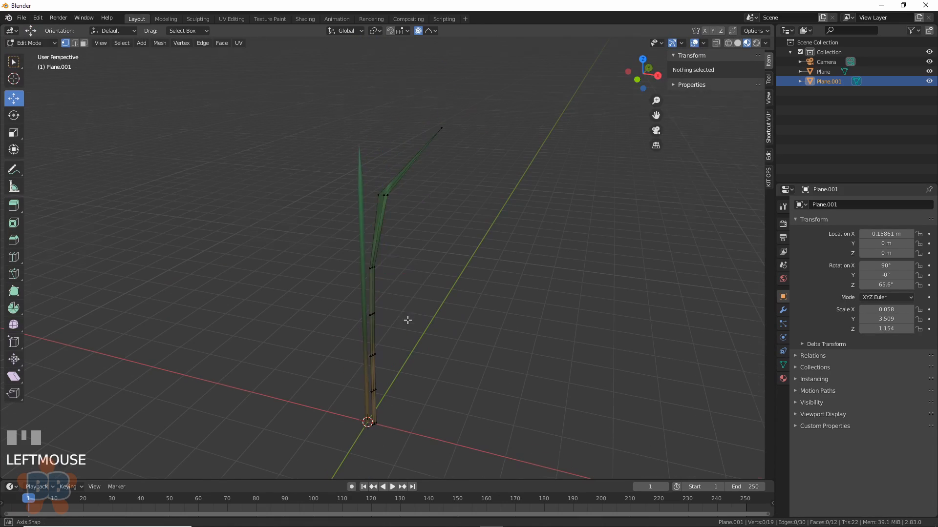
pyautogui.keyDown('shift'); pyautogui.moveTo(404, 321); pyautogui.dragTo(461, 239, button='middle'); pyautogui.keyUp('shift')
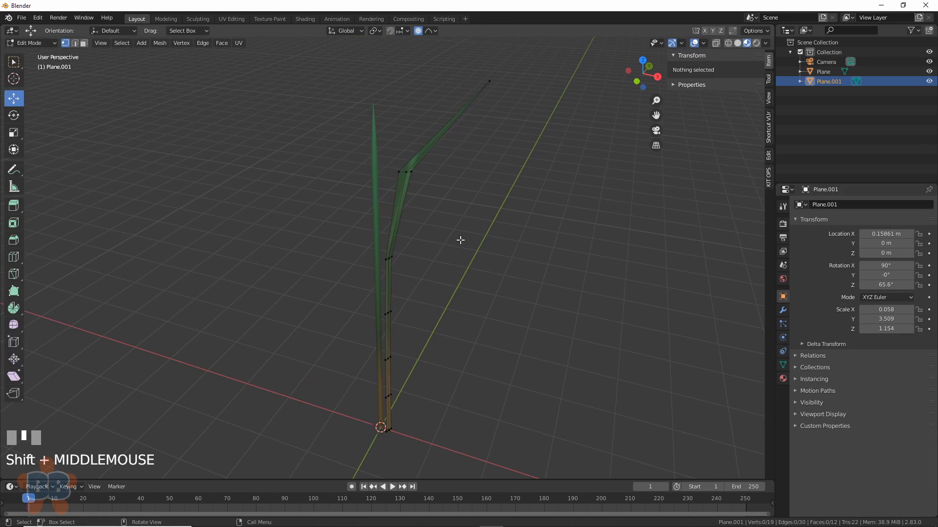
pyautogui.moveTo(461, 239); pyautogui.dragTo(387, 406)
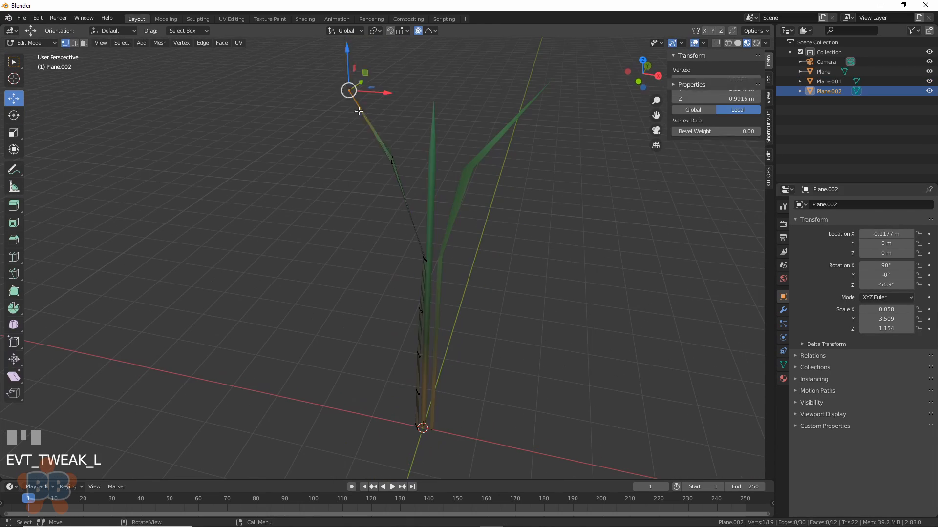
pyautogui.moveTo(348, 88); pyautogui.dragTo(375, 293)
pyautogui.moveTo(374, 293); pyautogui.dragTo(318, 272, button='middle')
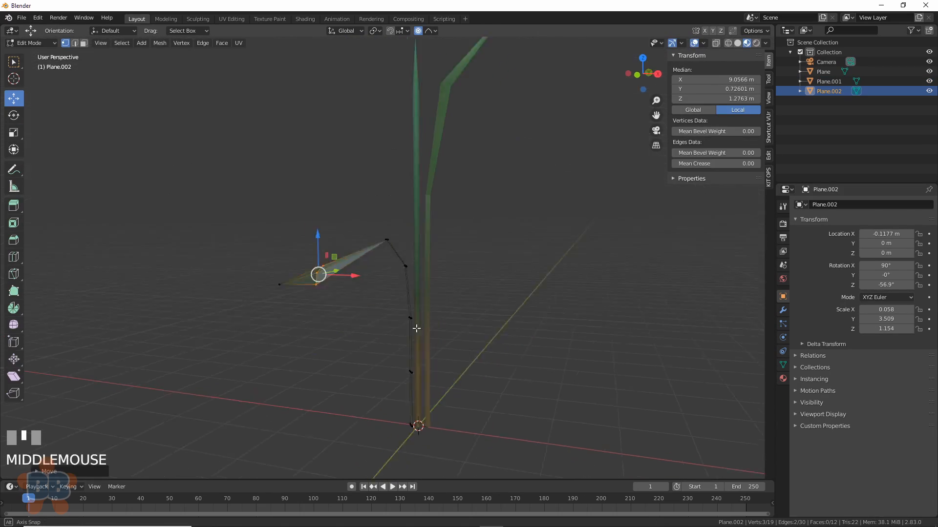
pyautogui.moveTo(318, 272); pyautogui.dragTo(557, 308)
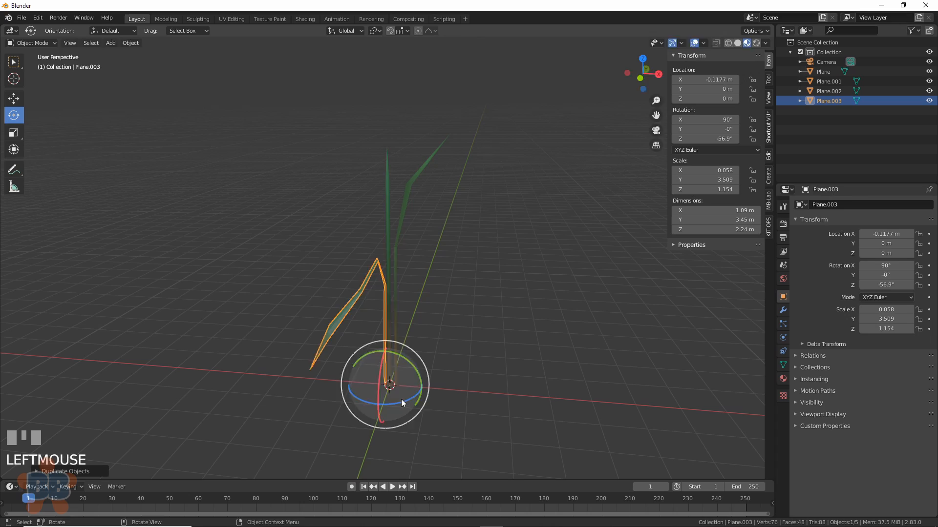
# Add two more blades by rotating and reshaping copies, scaling the tallest to about 0.073, 4.417 and 1.453.
pyautogui.hotkey('shift', 'space')
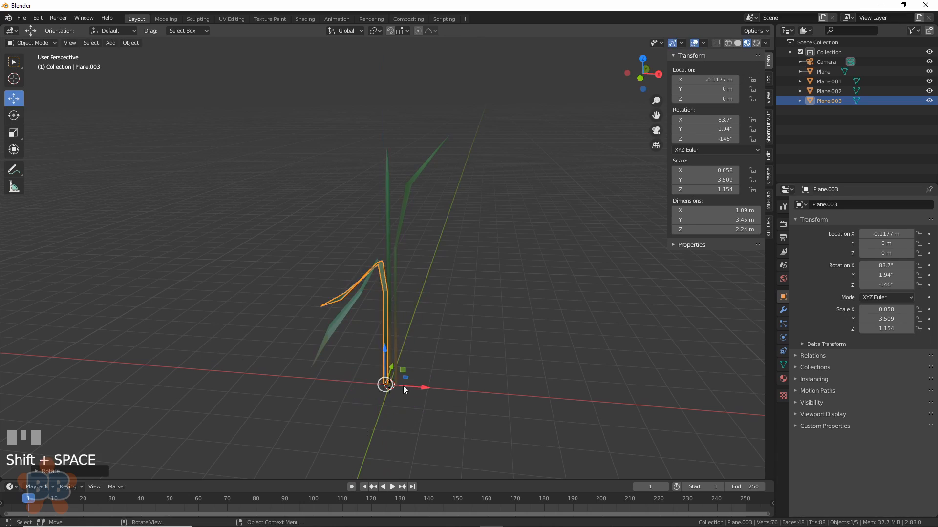
pyautogui.press('Tab')
pyautogui.moveTo(426, 244); pyautogui.dragTo(396, 309)
pyautogui.moveTo(396, 308); pyautogui.dragTo(469, 274, button='middle')
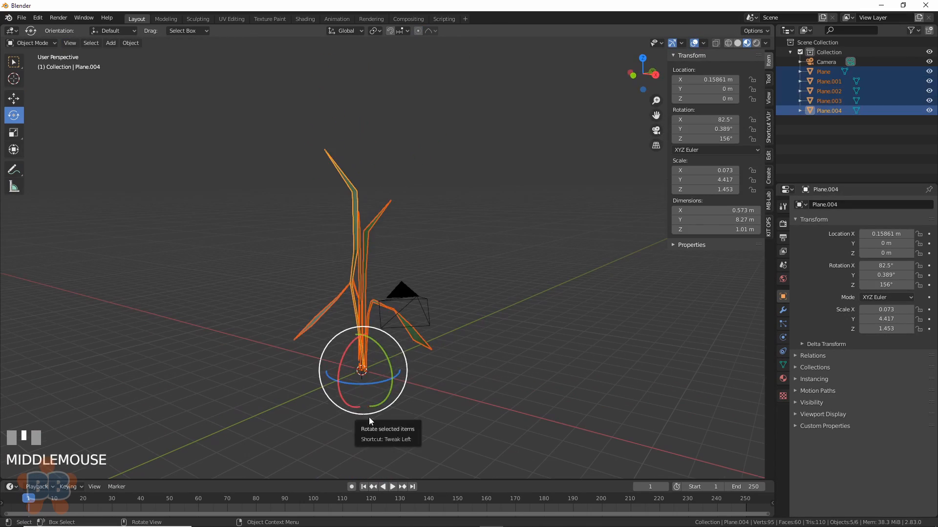
# Duplicate all five blades, scale the copies slightly smaller and rotate them around the clump's base.
pyautogui.hotkey('ctrl', 'z')
pyautogui.hotkey('shift', 'space')
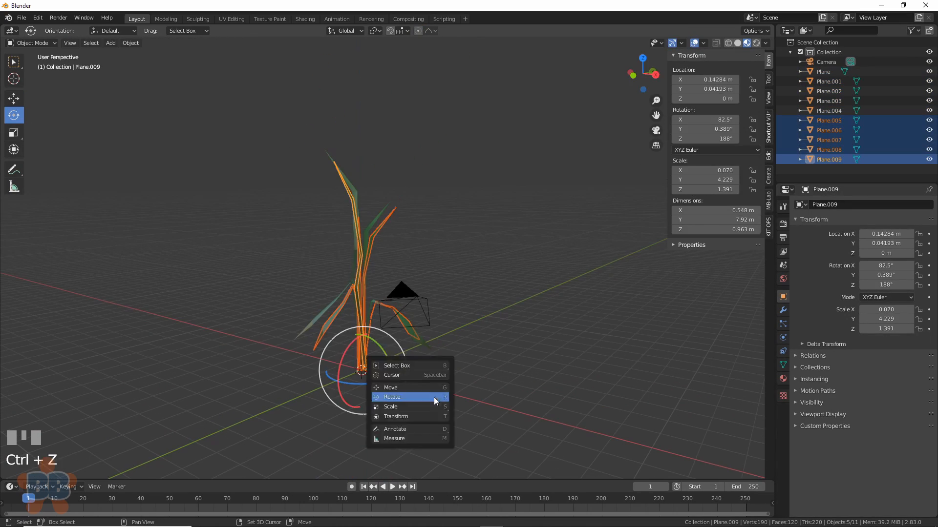
pyautogui.click(408, 398)
pyautogui.moveTo(385, 375); pyautogui.dragTo(401, 359)
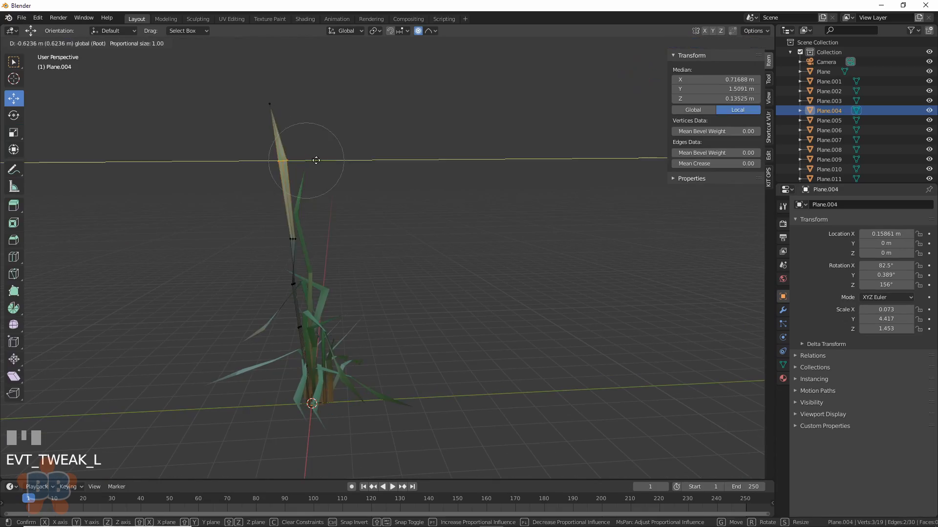
# Reshape the tall blades' upper sections with proportional editing and fill out the clump with more rotated and scaled copies.
pyautogui.press('Tab')
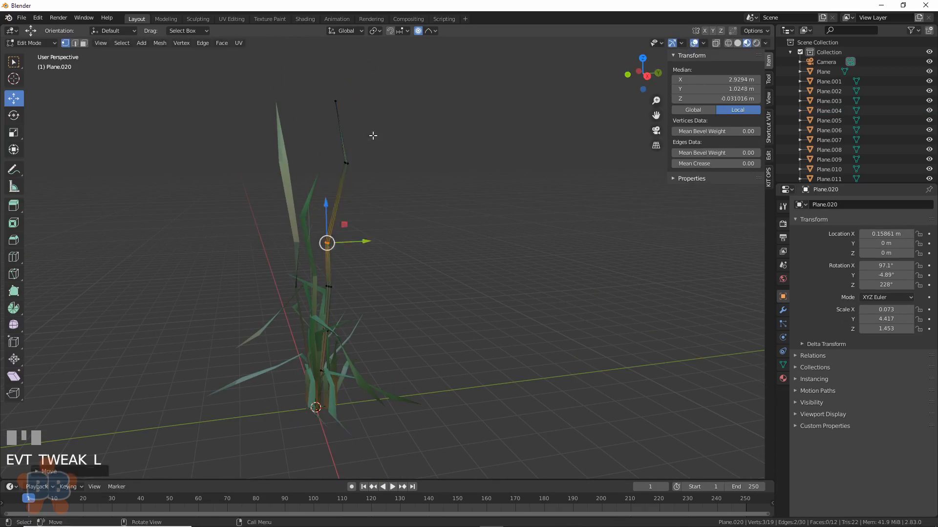
pyautogui.moveTo(373, 138); pyautogui.dragTo(398, 218, button='middle')
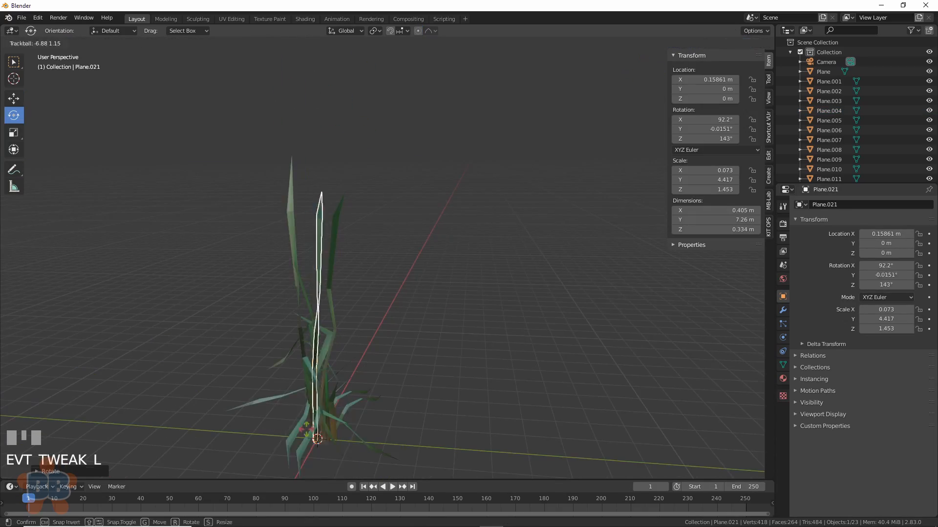
pyautogui.click(381, 416)
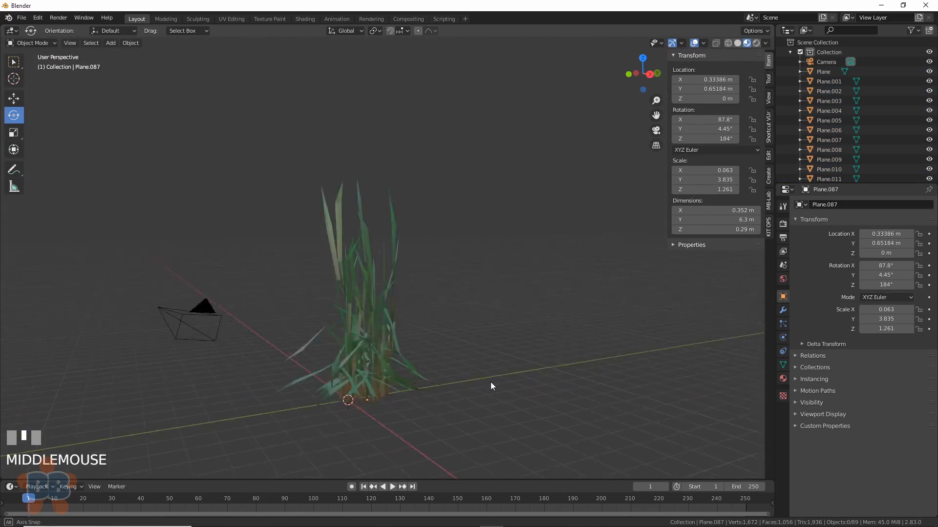
pyautogui.moveTo(216, 149); pyautogui.dragTo(467, 408)
pyautogui.moveTo(467, 408); pyautogui.dragTo(459, 429, button='middle')
# Duplicate the tall outer blade and move the copy clear of the clump along Y to -2.2886 m.
pyautogui.click(325, 210)
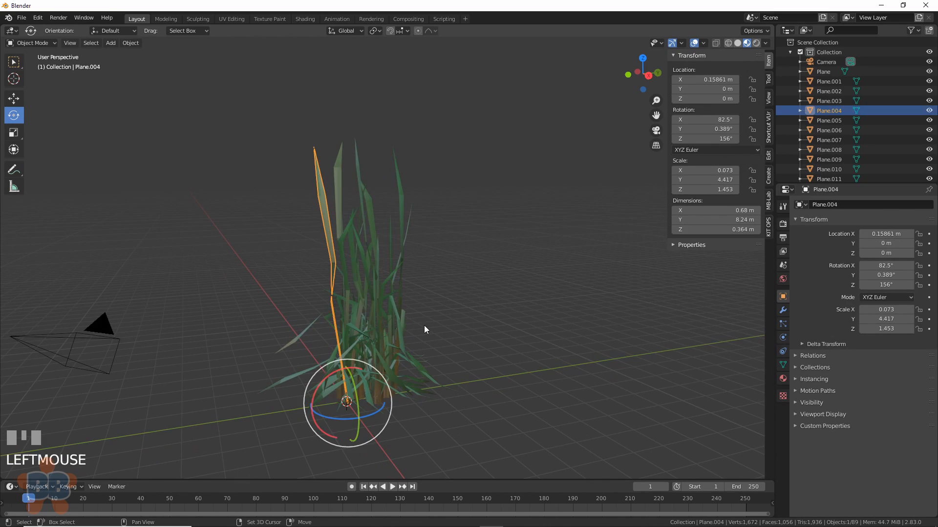
pyautogui.hotkey('shift', 'd')
pyautogui.click(14, 98)
pyautogui.moveTo(377, 389); pyautogui.dragTo(327, 399)
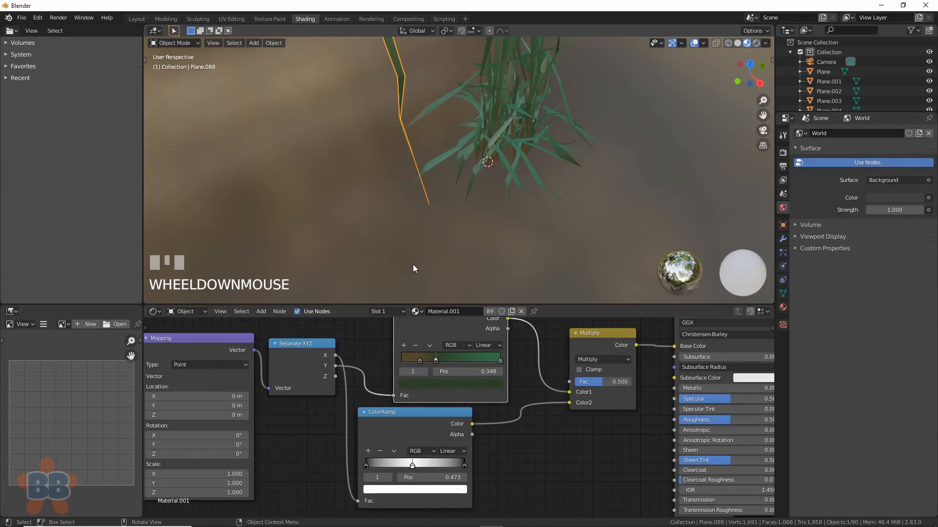
# Give the separated blade its own copy of the grass material and name it drygrass.
pyautogui.moveTo(412, 265); pyautogui.dragTo(420, 274, button='middle')
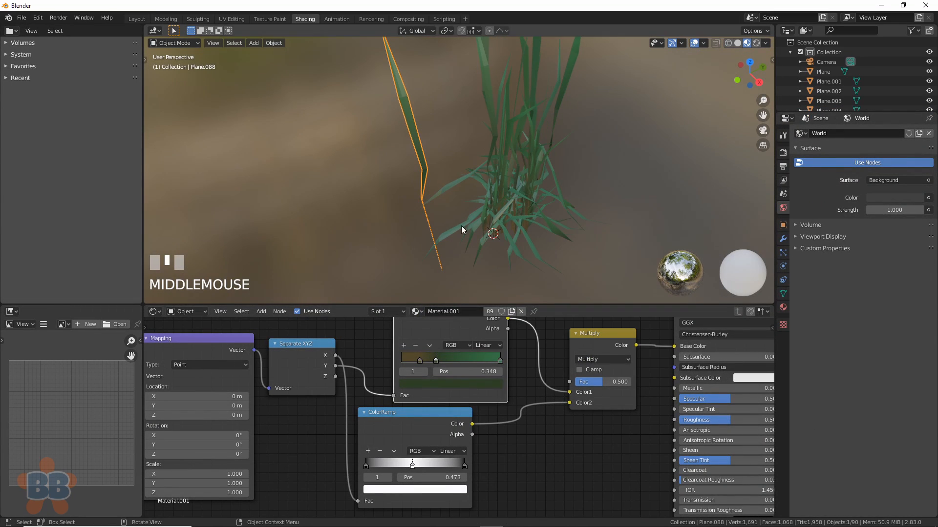
pyautogui.press('Return')
pyautogui.write('ss')
pyautogui.press('Return')
pyautogui.click(511, 311)
pyautogui.click(459, 312)
pyautogui.write('drygrass')
pyautogui.press('Return')
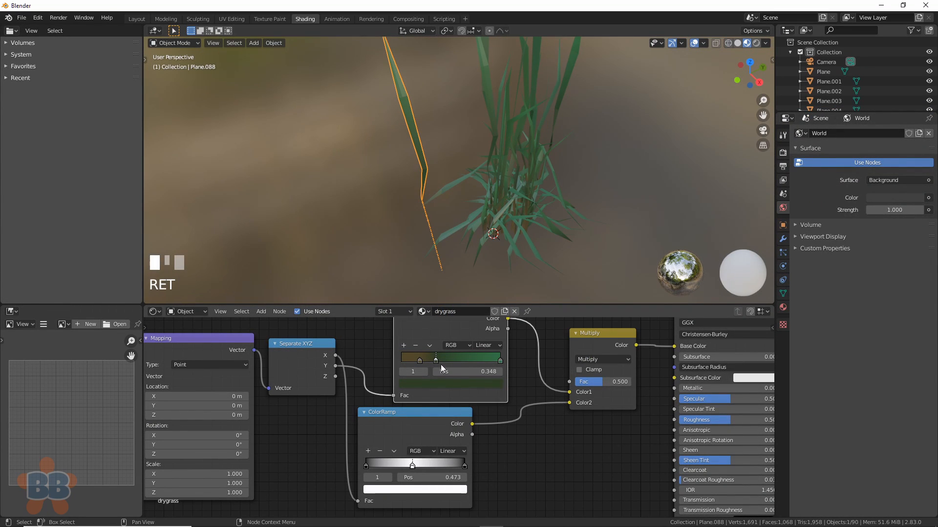
# Shift the drygrass ramp's dark green stop toward the tip end and recolor the gradient to a dry tan.
pyautogui.moveTo(436, 362); pyautogui.dragTo(534, 358)
pyautogui.click(497, 379)
pyautogui.moveTo(423, 307); pyautogui.dragTo(452, 294)
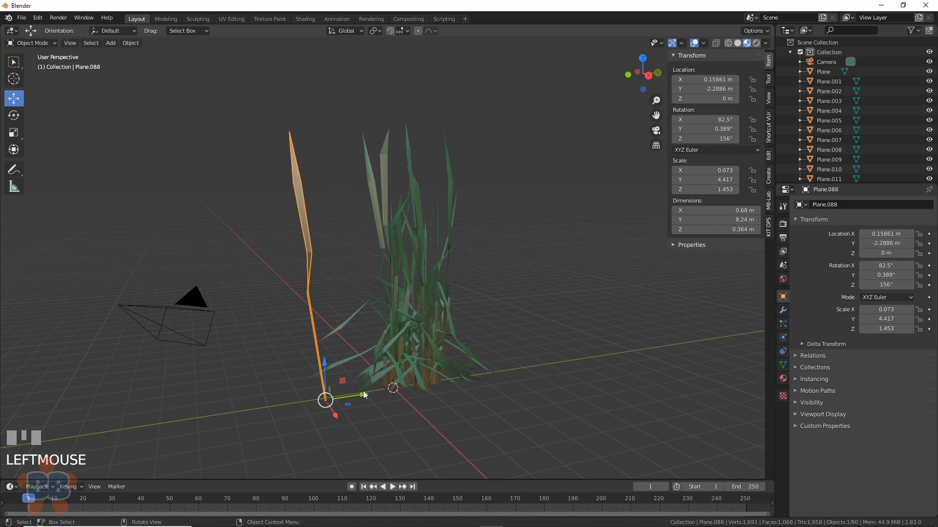
# Move the dry blade back into the grass clump along Y and scale it down.
pyautogui.moveTo(363, 395); pyautogui.dragTo(430, 385)
pyautogui.press('s')
pyautogui.click(401, 391)
pyautogui.click(434, 338)
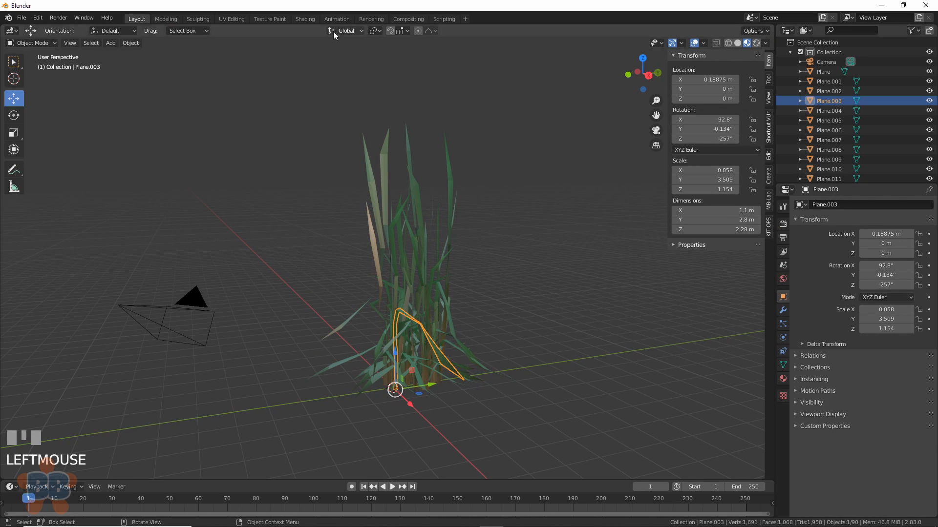
# Assign the drygrass material to several of the low and inner blades spread around the clump.
pyautogui.click(305, 19)
pyautogui.keyDown('shift'); pyautogui.moveTo(401, 164); pyautogui.dragTo(413, 201, button='middle'); pyautogui.keyUp('shift')
pyautogui.click(416, 312)
pyautogui.click(495, 215)
pyautogui.click(416, 312)
pyautogui.click(431, 325)
pyautogui.click(482, 214)
pyautogui.click(417, 311)
pyautogui.click(431, 325)
pyautogui.click(459, 258)
pyautogui.click(416, 311)
pyautogui.click(431, 326)
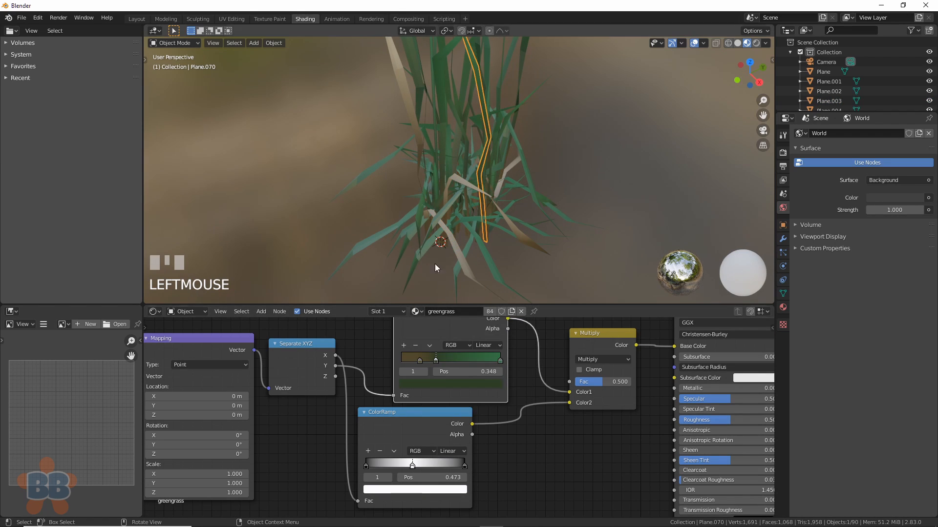
pyautogui.click(417, 312)
pyautogui.click(431, 325)
pyautogui.click(503, 273)
pyautogui.click(417, 312)
pyautogui.click(431, 325)
pyautogui.moveTo(518, 254); pyautogui.dragTo(628, 232, button='middle')
pyautogui.scroll(2, 628, 233)
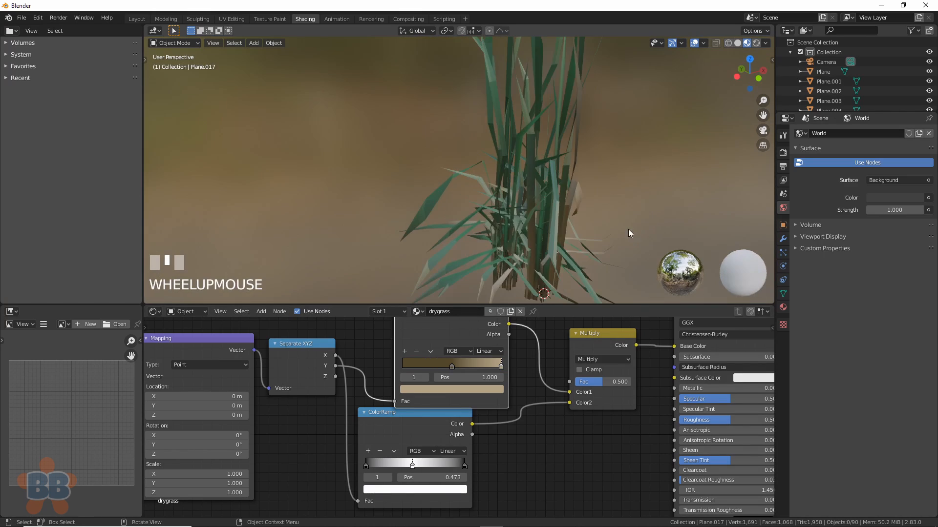
pyautogui.click(491, 269)
# Duplicate the clump's blades and rescale the copies, both overall and along Z.
pyautogui.scroll(-4, 628, 183)
pyautogui.moveTo(628, 183); pyautogui.dragTo(520, 244, button='middle')
pyautogui.moveTo(371, 63); pyautogui.dragTo(518, 281)
pyautogui.hotkey('shift', 'd')
pyautogui.click(476, 266)
pyautogui.press('s')
pyautogui.click(487, 266)
pyautogui.hotkey('shift', 'space')
pyautogui.press('s')
pyautogui.moveTo(442, 226); pyautogui.dragTo(443, 208)
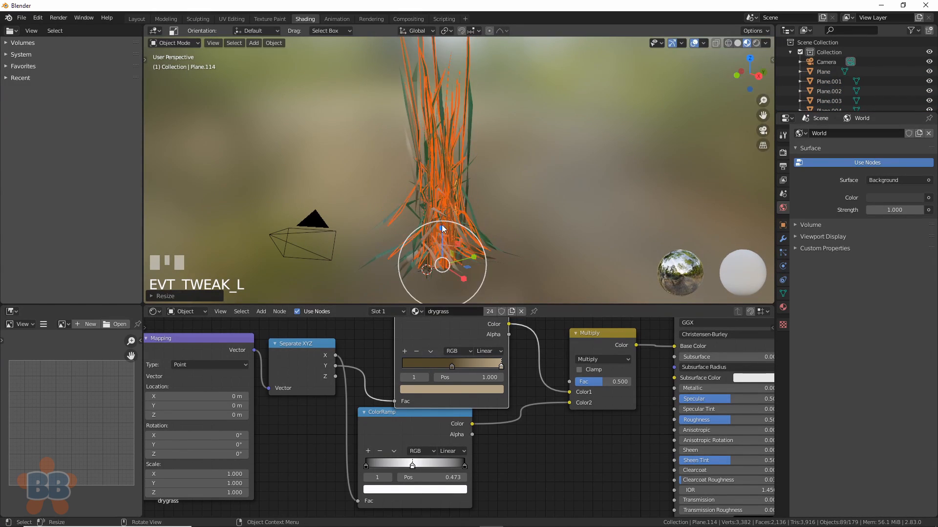
# Reposition one of the tall outer blades in the clump.
pyautogui.keyDown('shift'); pyautogui.moveTo(510, 205); pyautogui.dragTo(520, 262, button='middle'); pyautogui.keyUp('shift')
pyautogui.click(381, 101)
pyautogui.press('g')
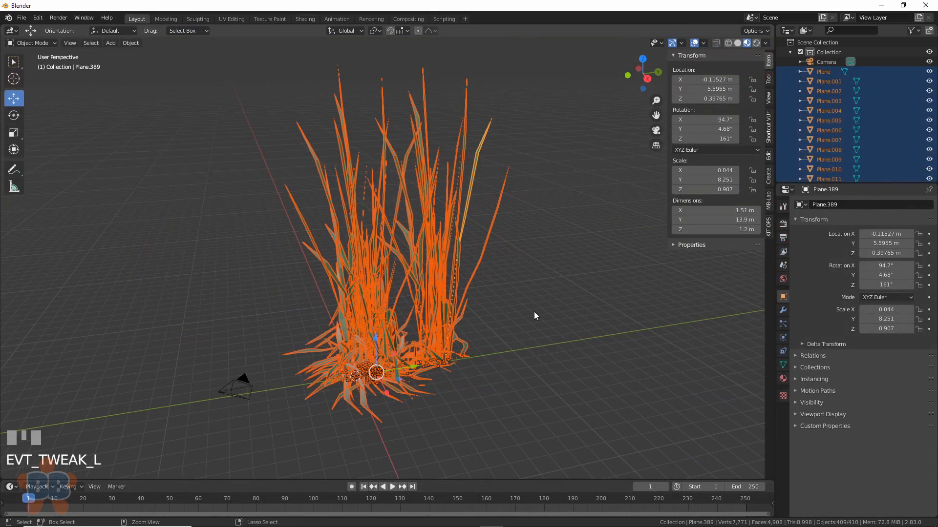
# Join all the grass blades into a single object and rename it reeds.
pyautogui.hotkey('ctrl', 'j')
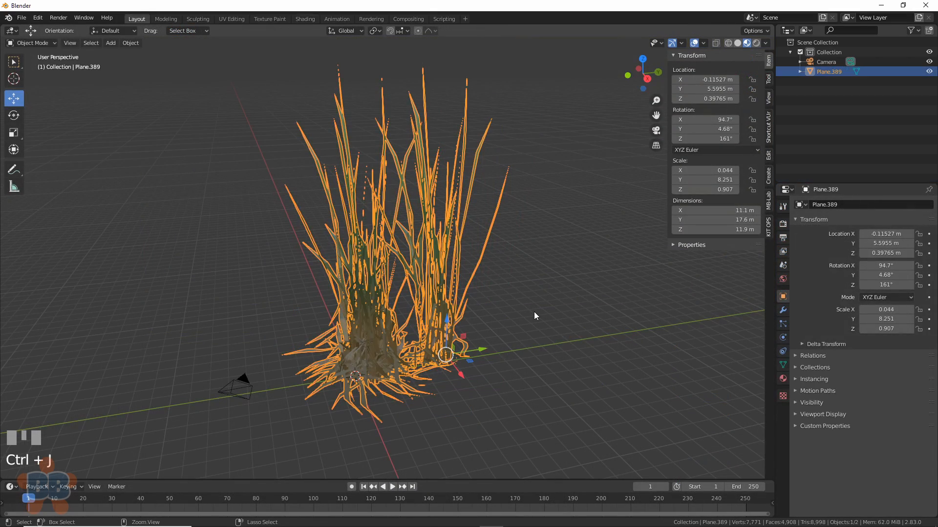
pyautogui.click(534, 311)
pyautogui.moveTo(527, 347)
pyautogui.mouseDown(button='middle')
pyautogui.moveTo(508, 330)
pyautogui.moveTo(532, 344)
pyautogui.mouseUp(button='middle')
pyautogui.doubleClick(830, 71)
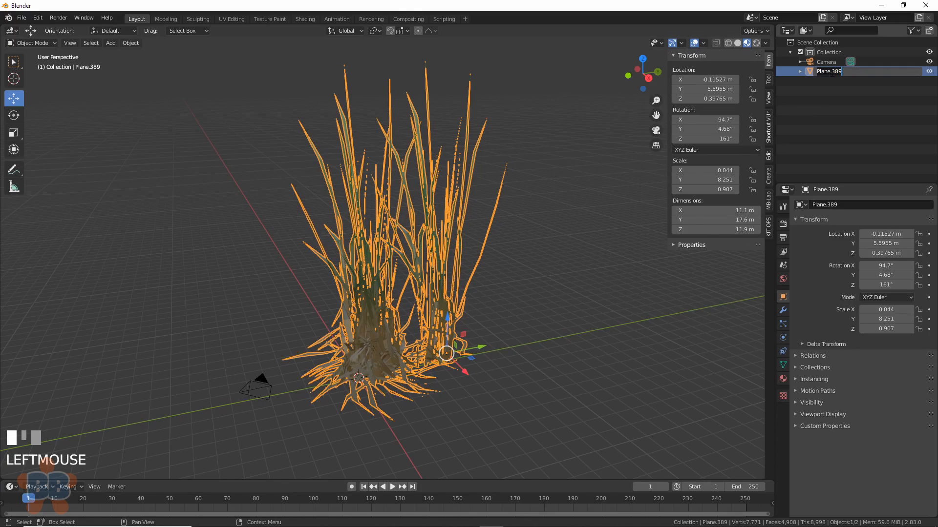
pyautogui.write('reeds')
pyautogui.press('Return')
pyautogui.click(505, 311)
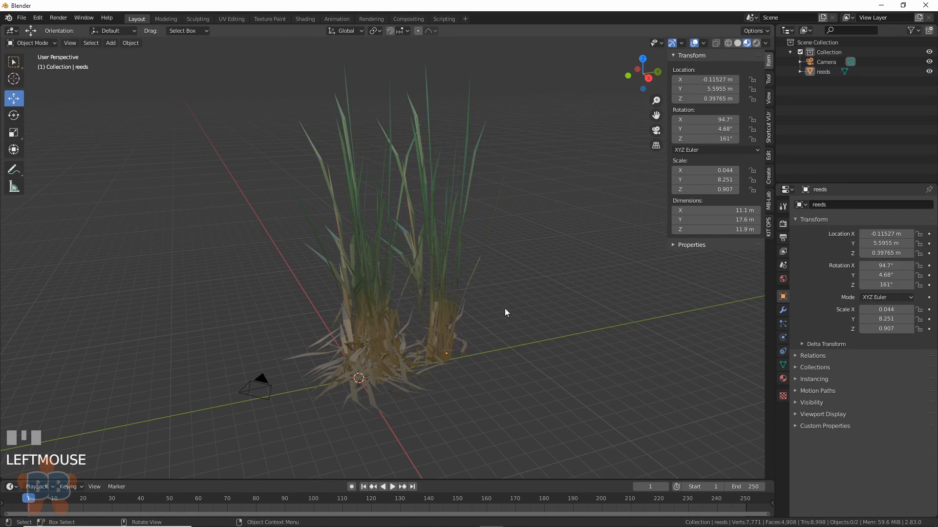
# Set the origin of the reeds object to the 3D cursor.
pyautogui.scroll(-2, 494, 343)
pyautogui.click(434, 348)
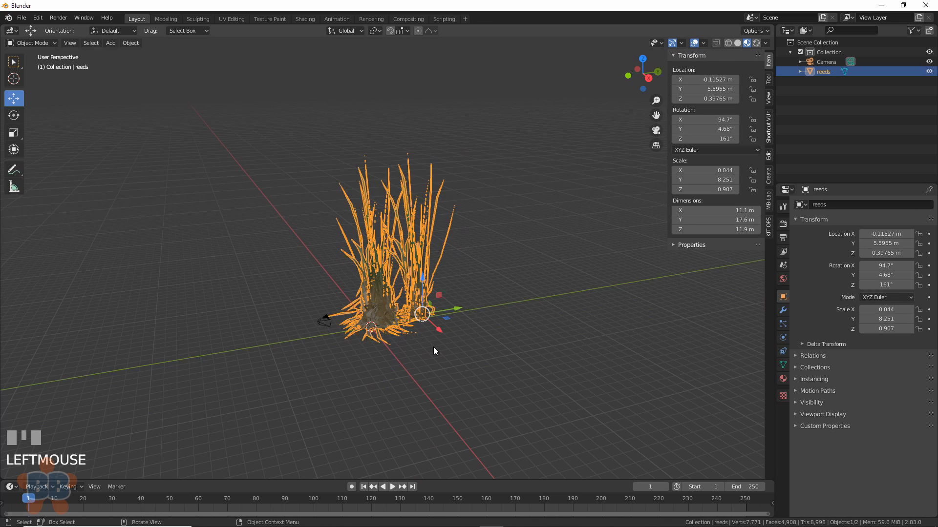
pyautogui.scroll(2, 434, 348)
pyautogui.rightClick(391, 303)
pyautogui.moveTo(392, 304)
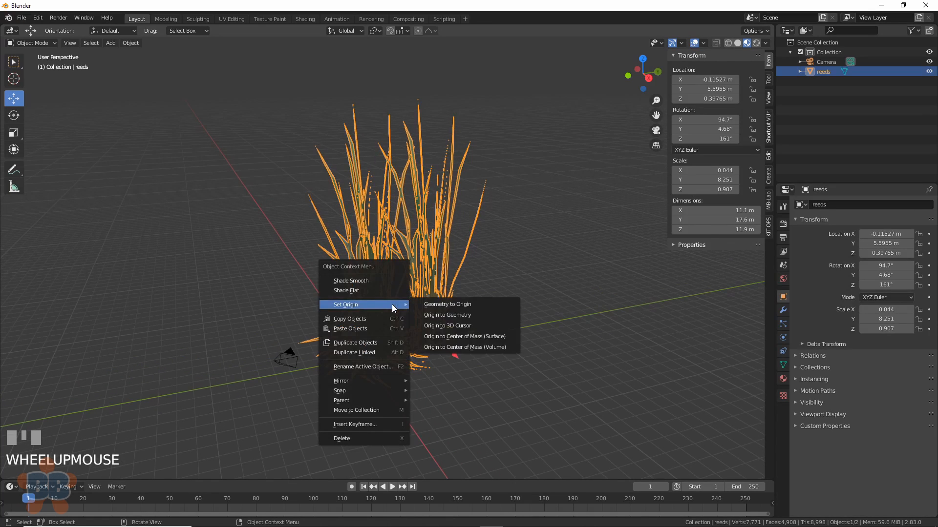
pyautogui.rightClick(479, 332)
pyautogui.click(478, 333)
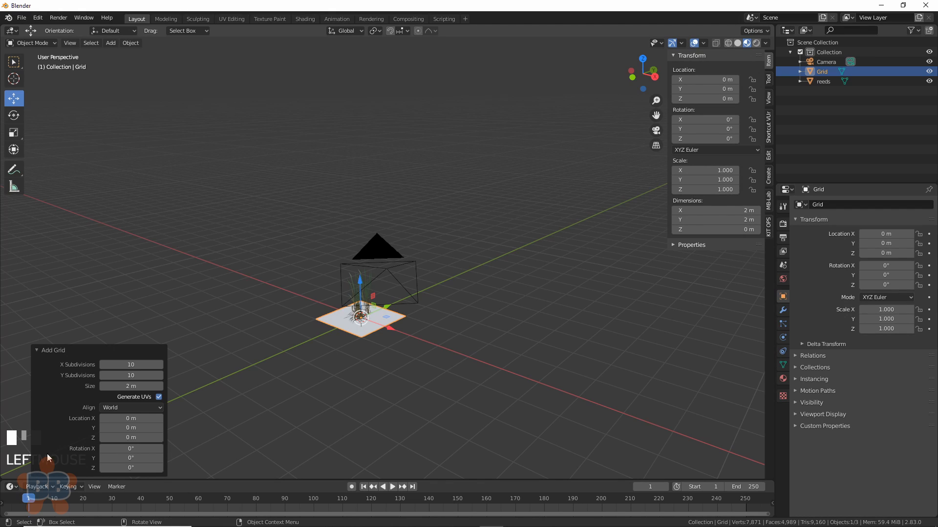
# Set the new grid's size to 50 m and its X and Y subdivisions to 100.
pyautogui.click(136, 385)
pyautogui.write('50')
pyautogui.press('Return')
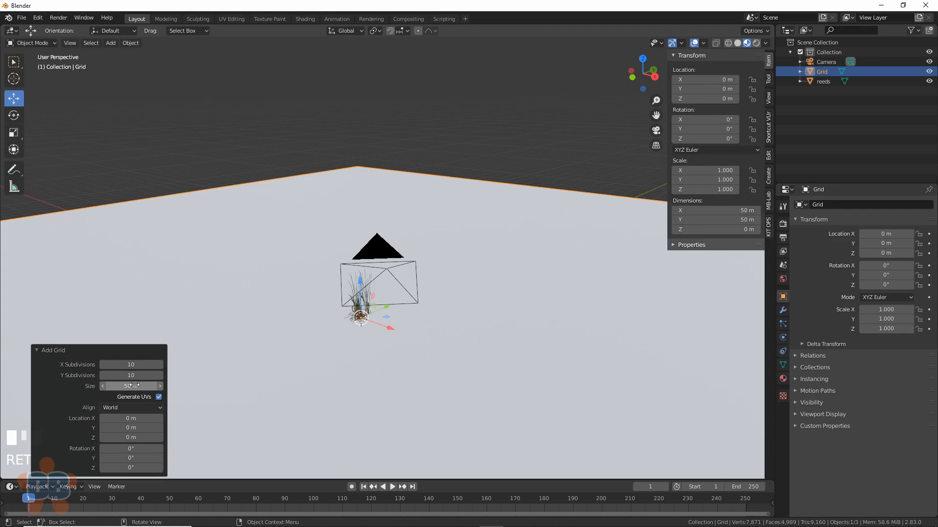
pyautogui.click(138, 365)
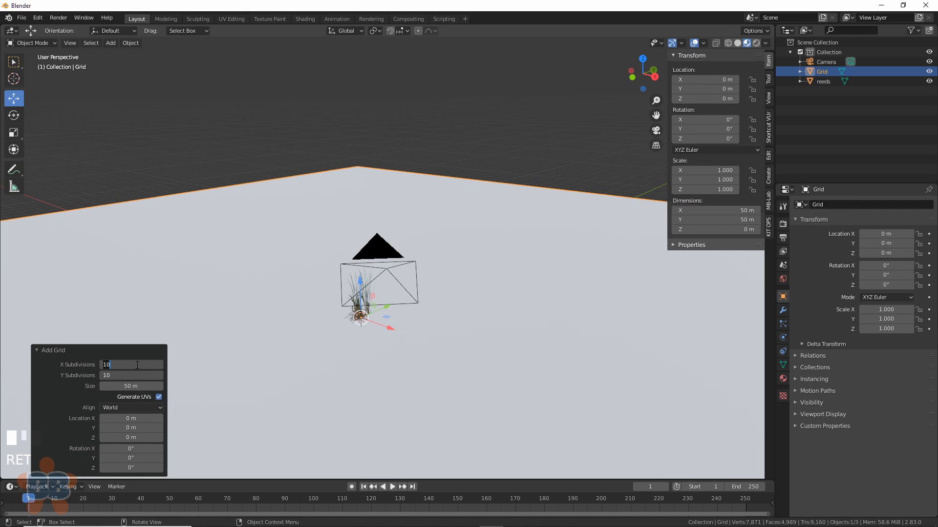
pyautogui.write('100')
pyautogui.press('Return')
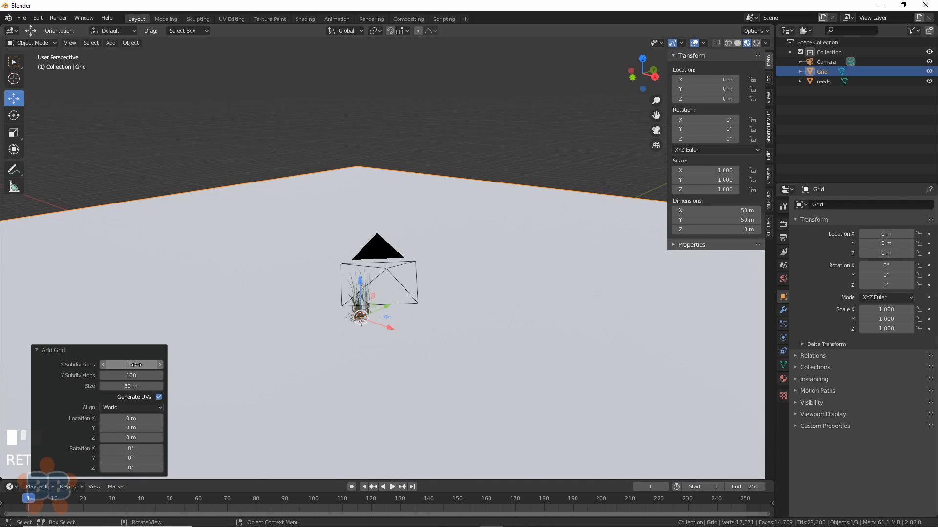
# Add a hair particle system to the grid with interpolated children and a display amount of 25.
pyautogui.click(930, 205)
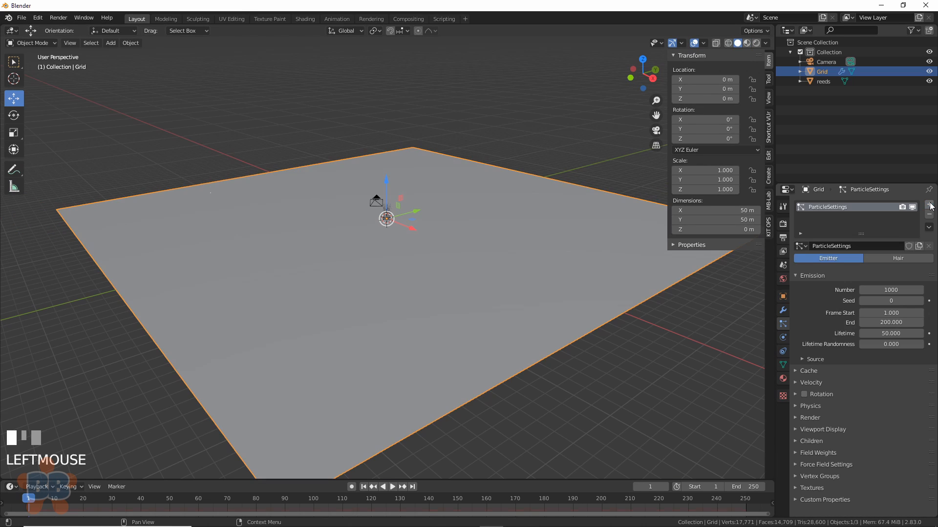
pyautogui.click(895, 257)
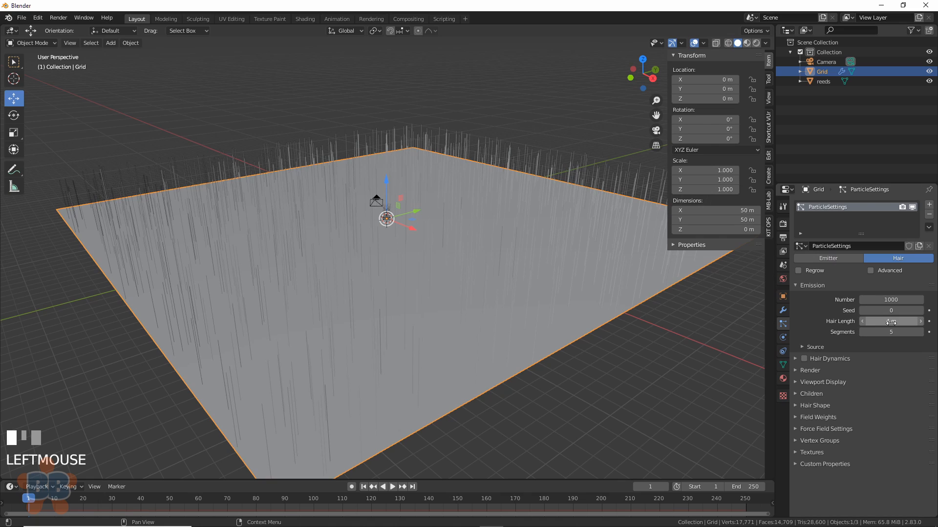
pyautogui.click(812, 394)
pyautogui.click(920, 409)
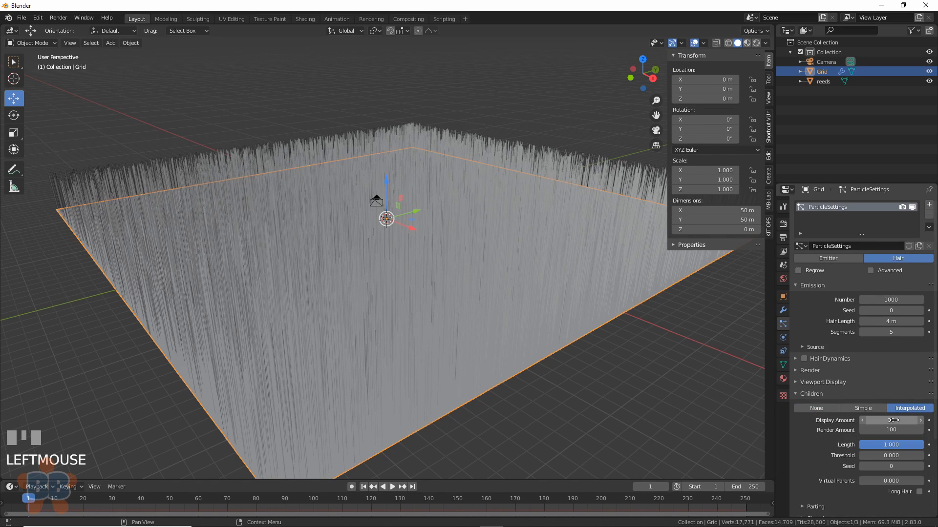
pyautogui.click(895, 420)
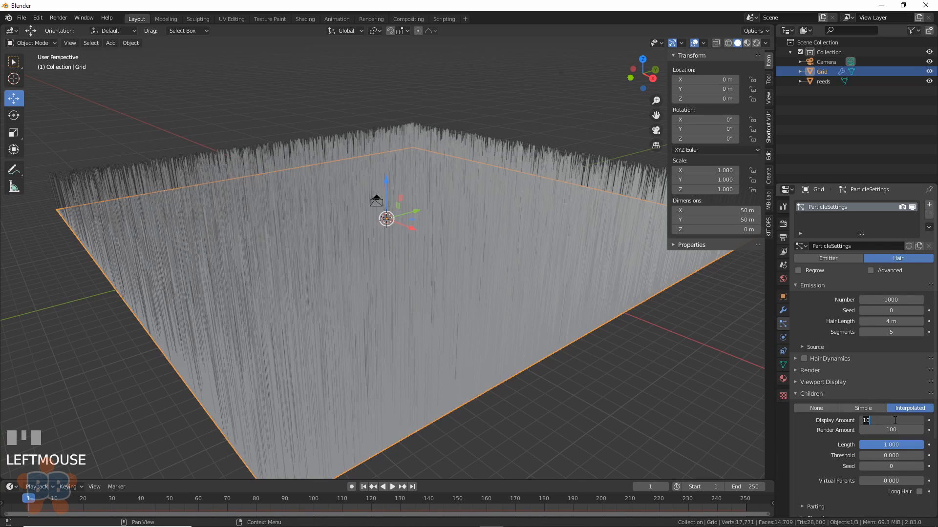
pyautogui.write('25')
pyautogui.press('Return')
# Set the hair length to 2 m and enable the advanced hair settings.
pyautogui.scroll(-3, 386, 232)
pyautogui.click(886, 321)
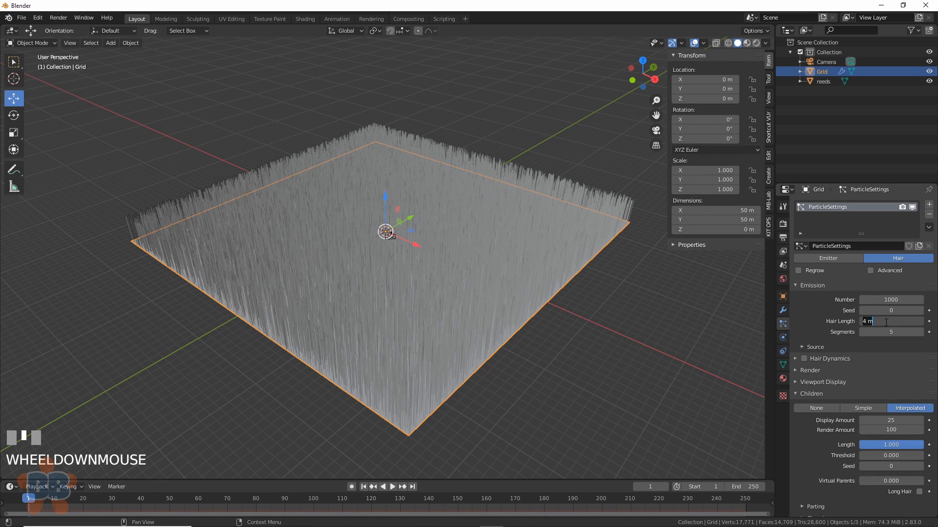
pyautogui.write('2')
pyautogui.press('Return')
pyautogui.click(870, 271)
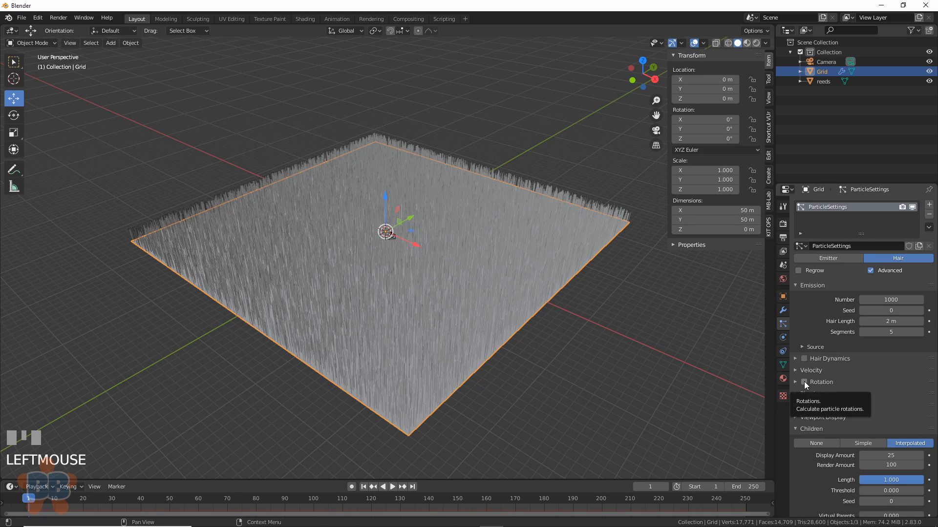
# Render the grid's particles as the reeds object with Object Rotation enabled.
pyautogui.click(810, 405)
pyautogui.scroll(-5, 867, 342)
pyautogui.click(891, 284)
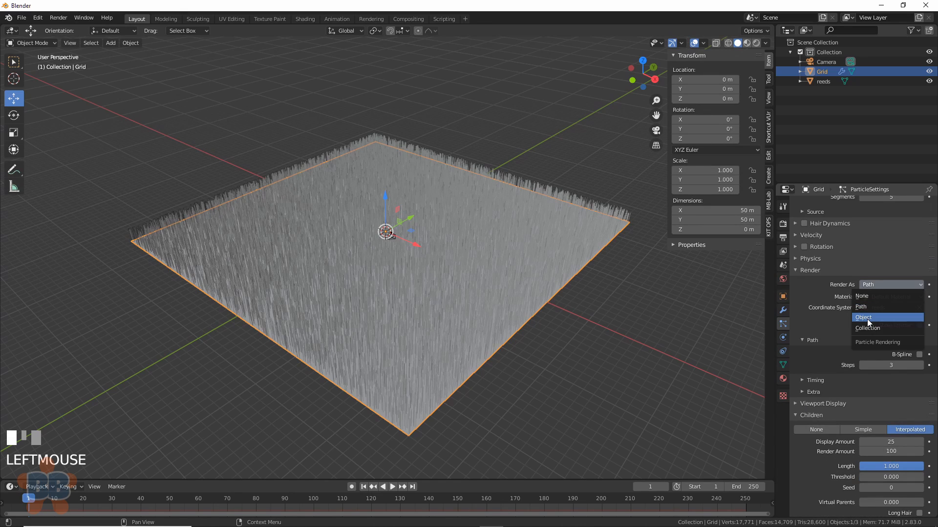
pyautogui.click(867, 319)
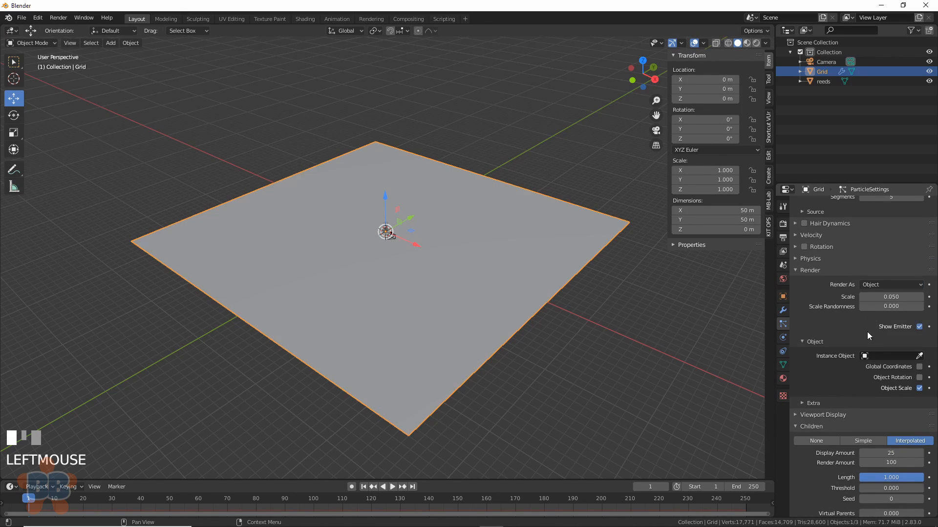
pyautogui.click(880, 356)
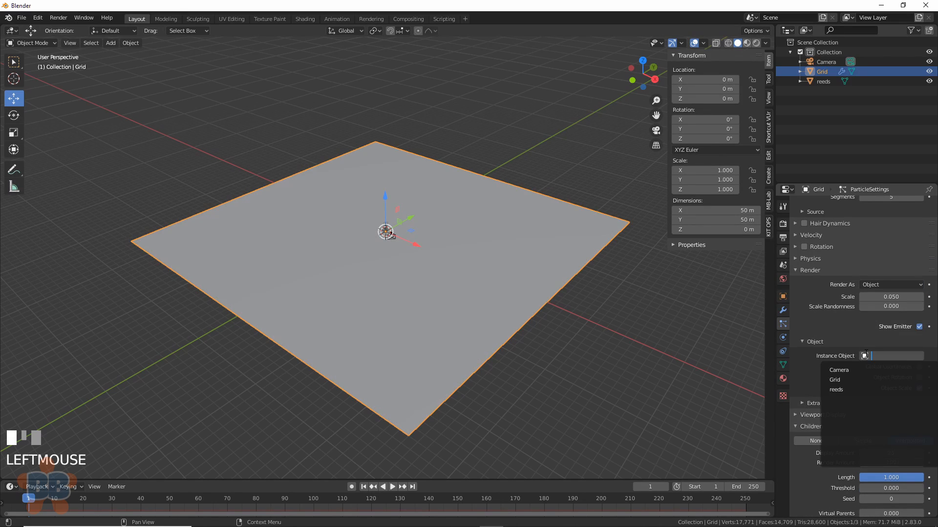
pyautogui.click(860, 390)
pyautogui.click(919, 378)
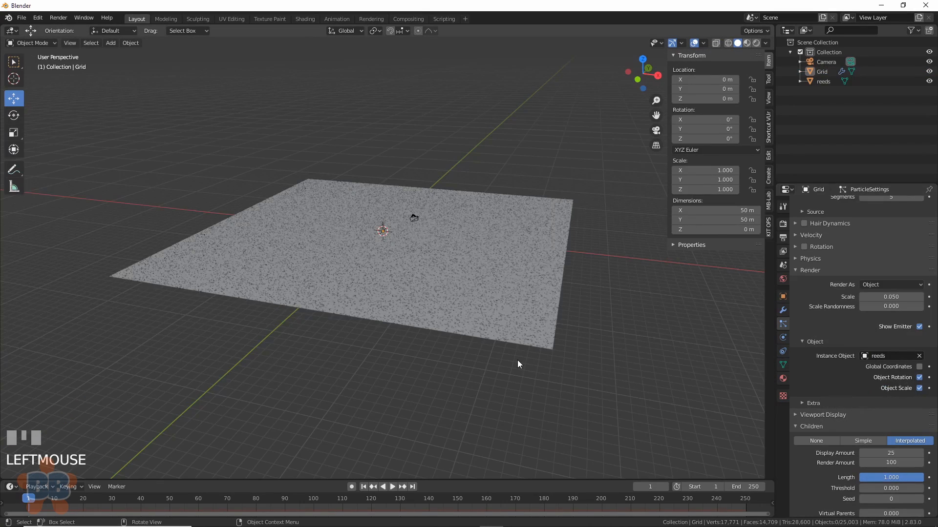
# Set the Y rotation of the reeds object to -90° to stand the scattered clumps upright.
pyautogui.scroll(5, 517, 360)
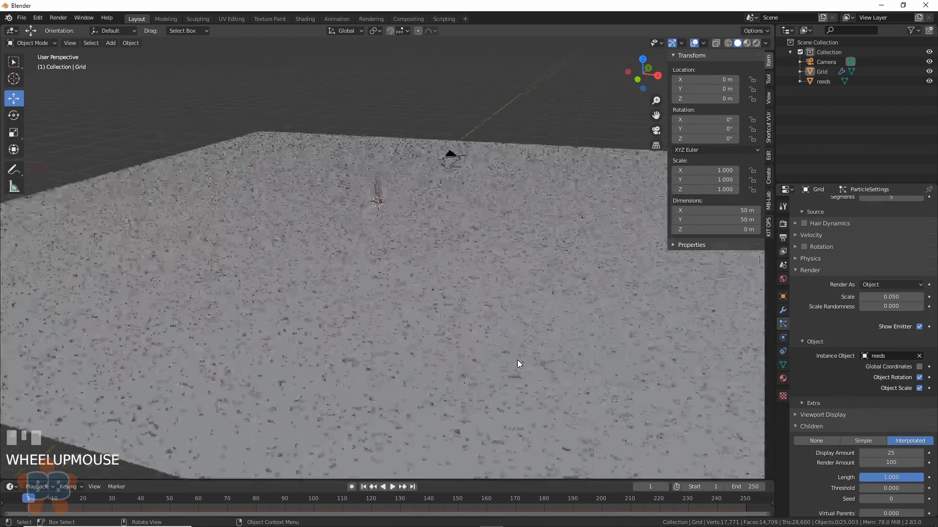
pyautogui.scroll(4, 517, 361)
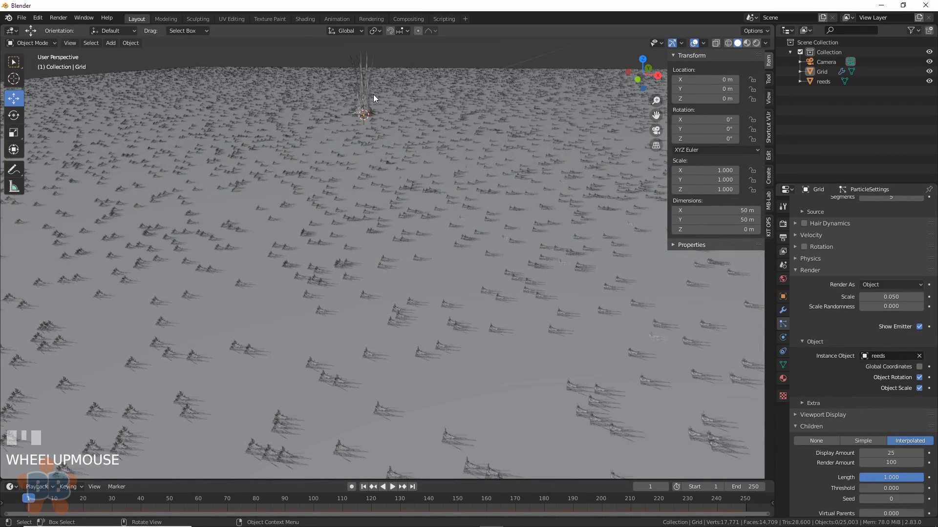
pyautogui.click(368, 97)
pyautogui.moveTo(719, 131); pyautogui.dragTo(683, 131)
pyautogui.click(719, 132)
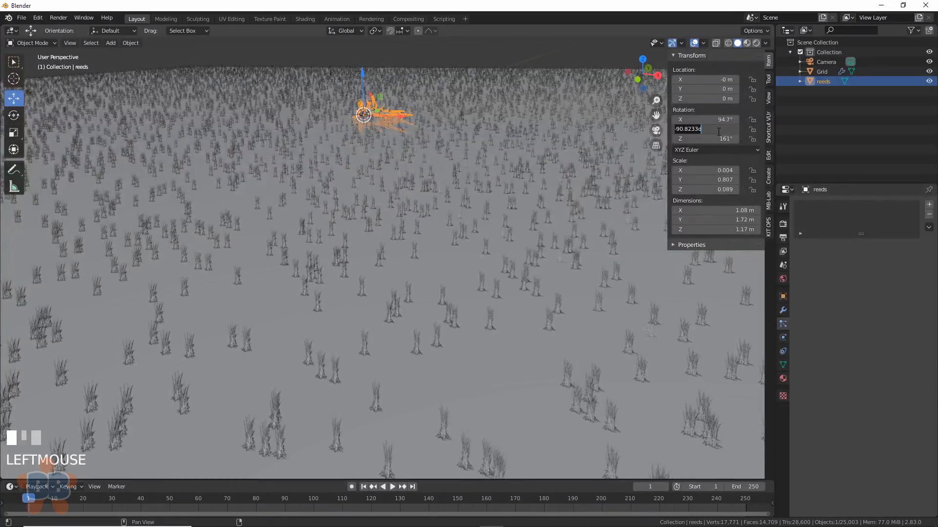
pyautogui.write('-90')
pyautogui.press('Return')
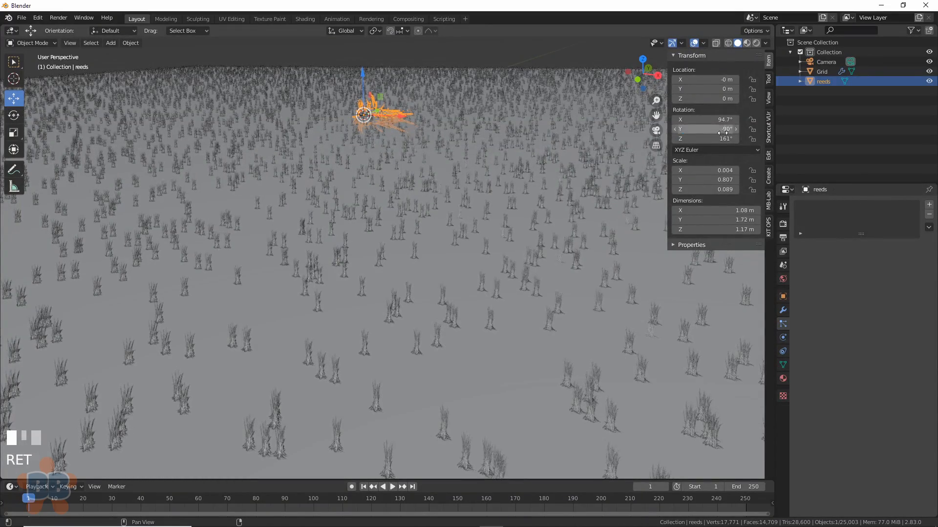
# Set the grid's particle render scale to 2 and its hair length to 1 m.
pyautogui.moveTo(444, 272); pyautogui.dragTo(426, 289, button='middle')
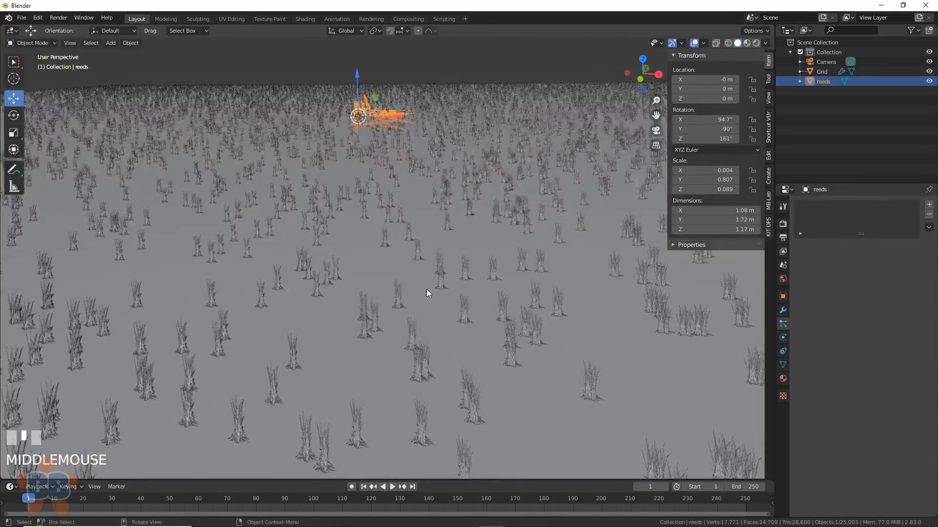
pyautogui.scroll(-5, 427, 289)
pyautogui.click(502, 101)
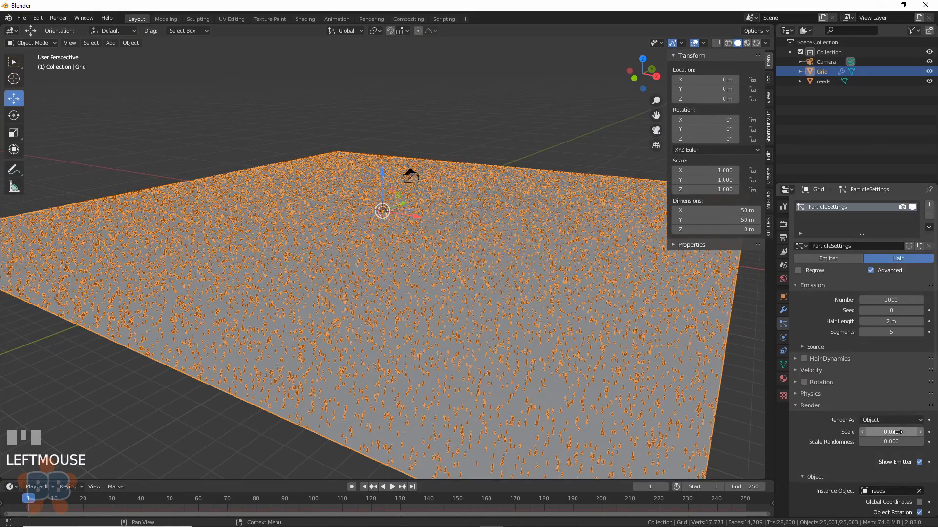
pyautogui.click(891, 432)
pyautogui.write('2')
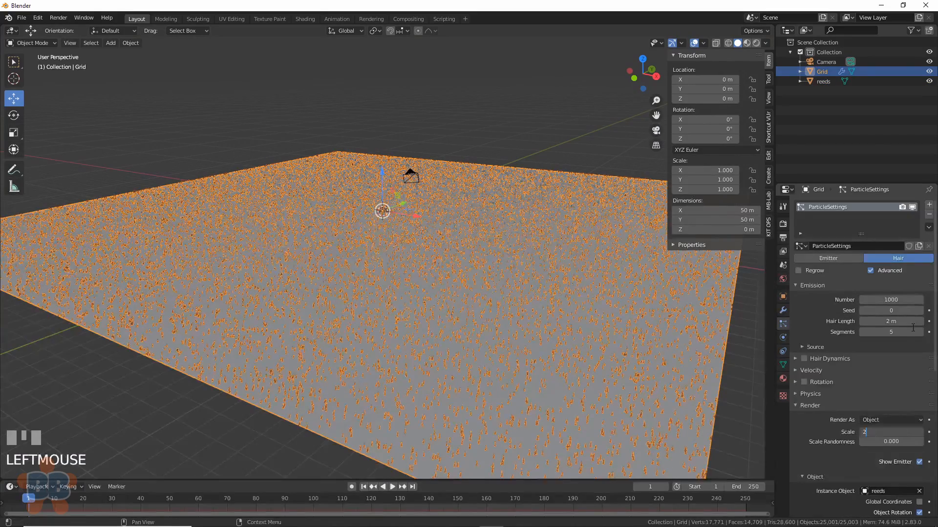
pyautogui.click(895, 322)
pyautogui.write('1')
pyautogui.press('Return')
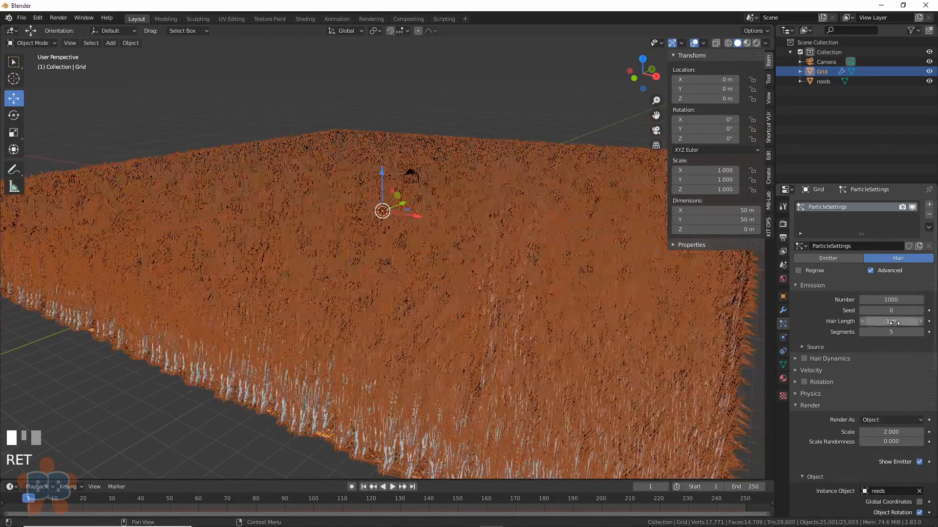
# Deselect the grid and examine the reed field in rendered viewport shading.
pyautogui.click(383, 347)
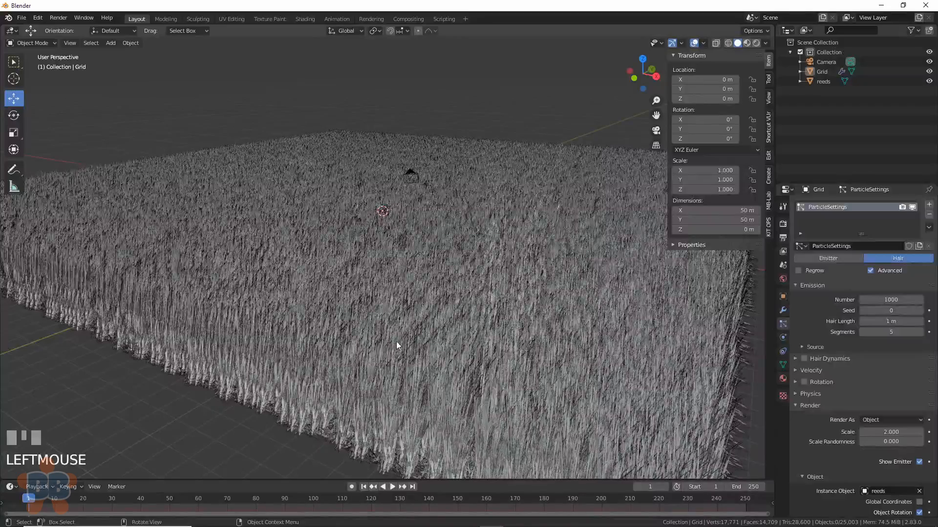
pyautogui.moveTo(398, 345)
pyautogui.mouseDown(button='middle')
pyautogui.moveTo(419, 344)
pyautogui.moveTo(425, 362)
pyautogui.mouseUp(button='middle')
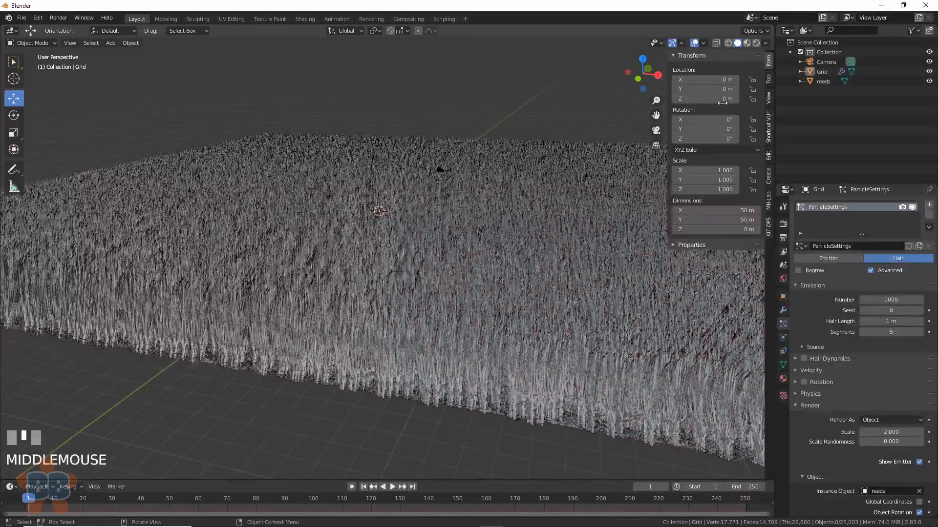
pyautogui.click(757, 43)
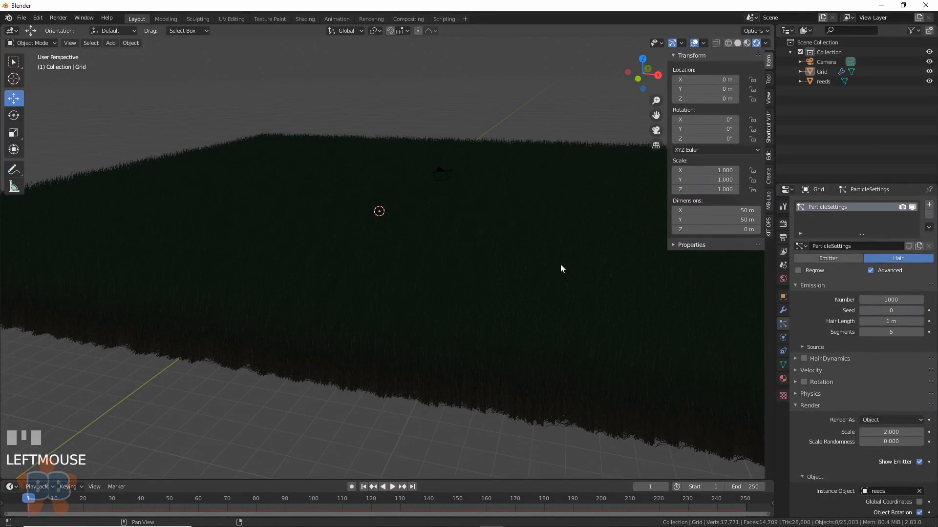
pyautogui.moveTo(543, 280); pyautogui.dragTo(544, 280, button='middle')
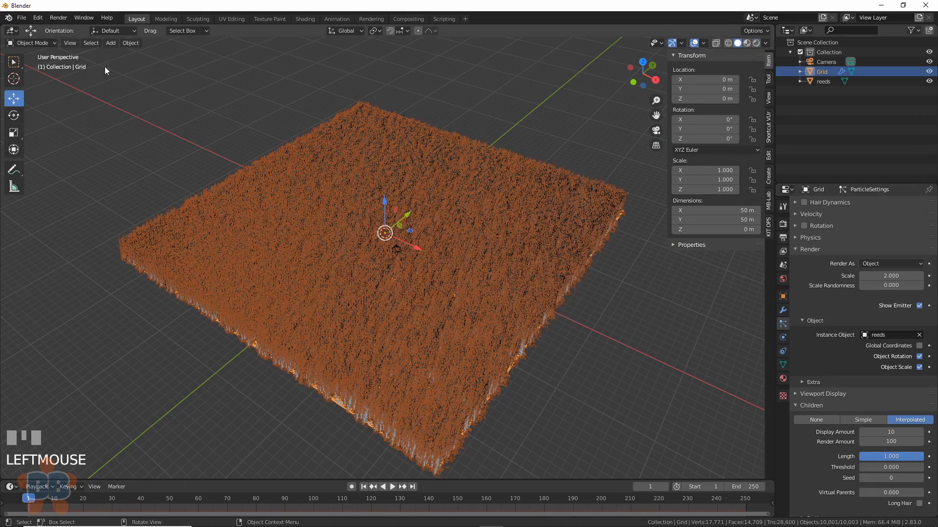
# Clear the particles' instance object and weight paint nearly the whole grid surface with high weight.
pyautogui.click(32, 43)
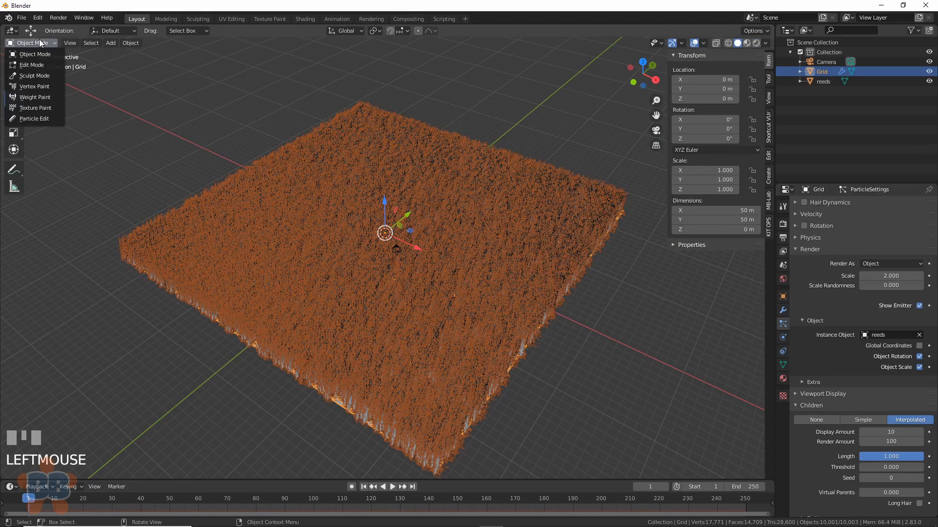
pyautogui.click(34, 97)
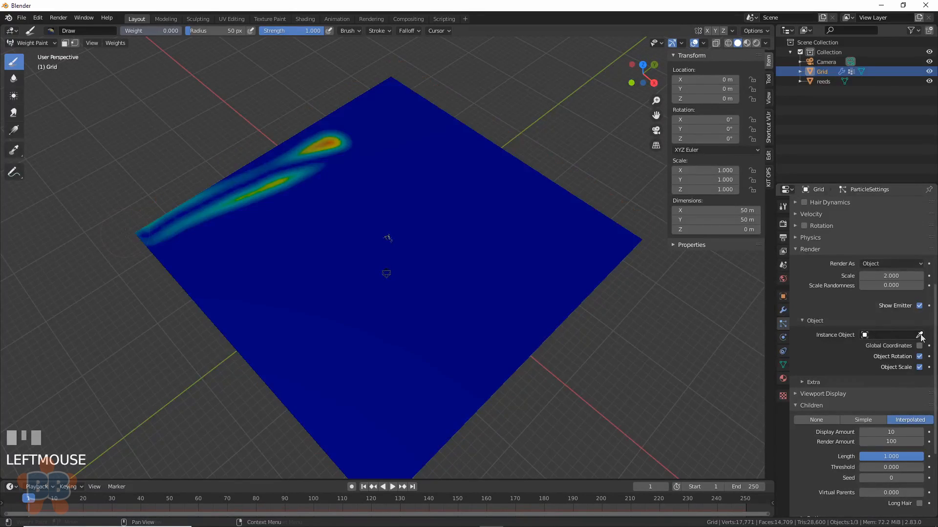
pyautogui.moveTo(305, 148)
pyautogui.mouseDown()
pyautogui.moveTo(412, 99)
pyautogui.moveTo(508, 156)
pyautogui.moveTo(317, 290)
pyautogui.moveTo(549, 247)
pyautogui.moveTo(495, 355)
pyautogui.moveTo(334, 292)
pyautogui.moveTo(217, 335)
pyautogui.moveTo(330, 254)
pyautogui.mouseUp()
# Set the brush weight to 0 and paint winding reed-free channels across the grid.
pyautogui.moveTo(168, 30); pyautogui.dragTo(123, 31)
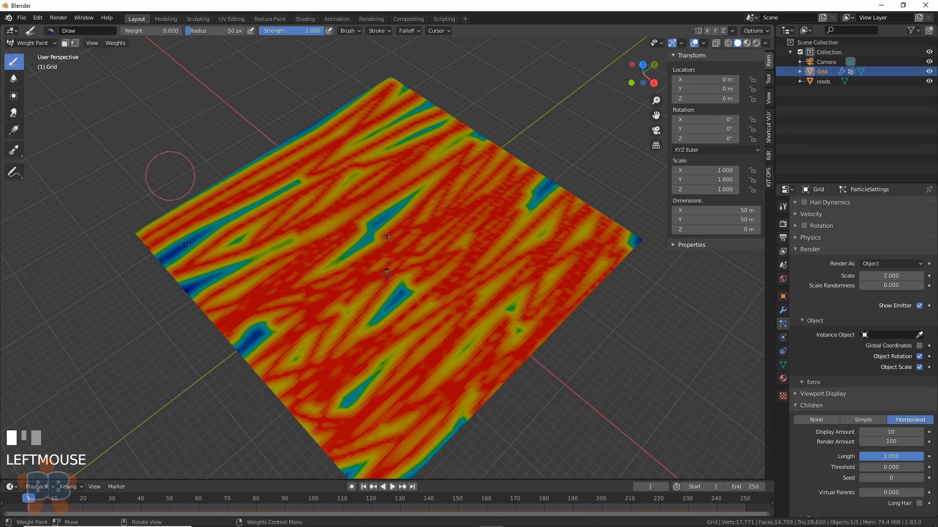
pyautogui.moveTo(232, 347)
pyautogui.mouseDown()
pyautogui.moveTo(463, 224)
pyautogui.moveTo(650, 229)
pyautogui.mouseUp()
pyautogui.moveTo(423, 226)
pyautogui.mouseDown()
pyautogui.moveTo(372, 159)
pyautogui.moveTo(317, 117)
pyautogui.moveTo(452, 353)
pyautogui.moveTo(493, 388)
pyautogui.mouseUp()
pyautogui.moveTo(242, 347)
pyautogui.mouseDown()
pyautogui.moveTo(396, 227)
pyautogui.moveTo(360, 278)
pyautogui.mouseUp()
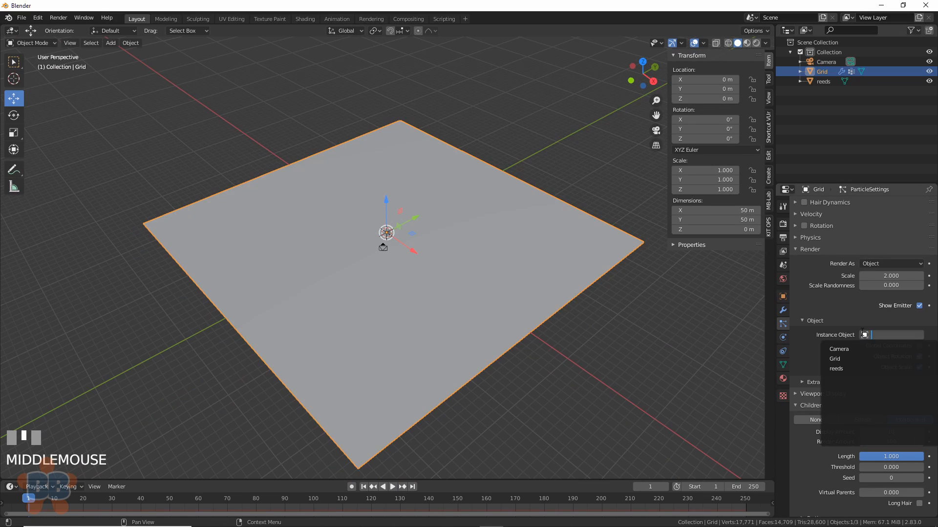
# Reassign reeds as the particles' instance object and use the painted vertex group Group to control particle density.
pyautogui.click(851, 368)
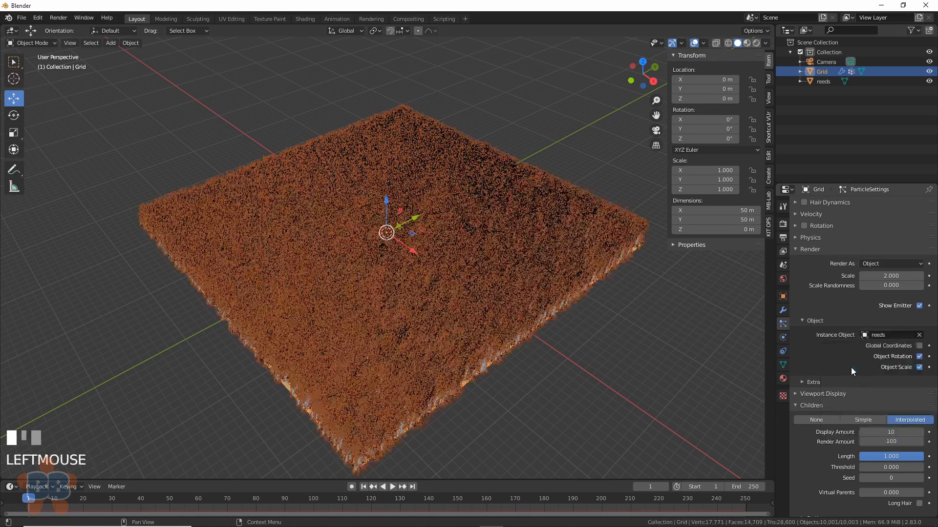
pyautogui.scroll(-1, 774, 393)
pyautogui.scroll(-6, 831, 407)
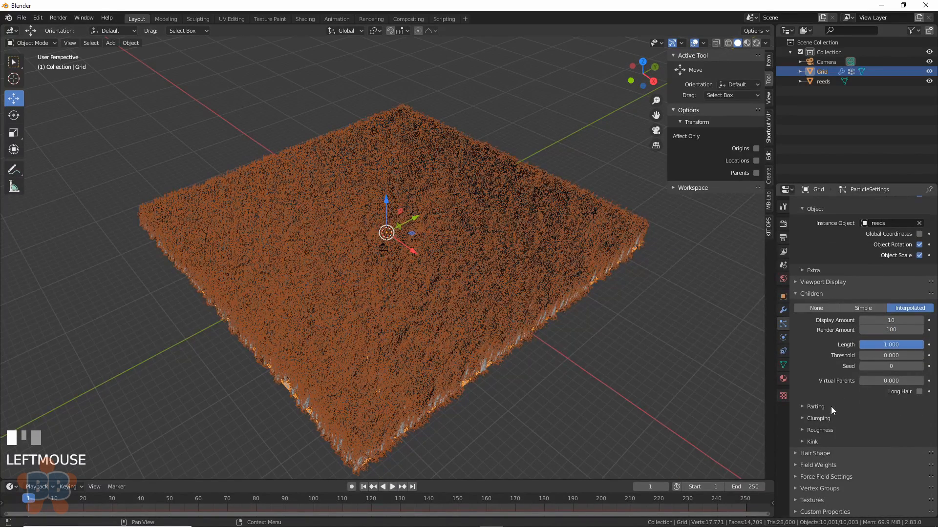
pyautogui.click(810, 489)
pyautogui.scroll(-4, 810, 490)
pyautogui.click(860, 410)
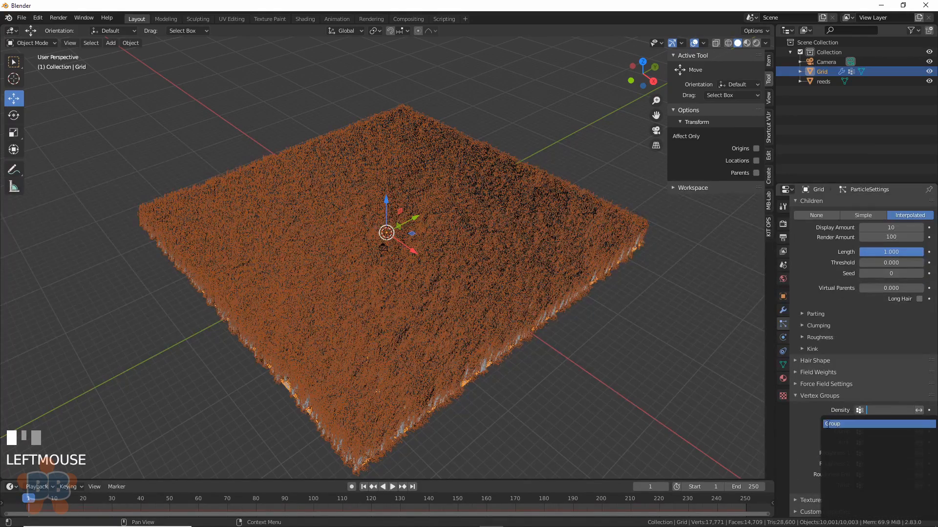
pyautogui.click(837, 424)
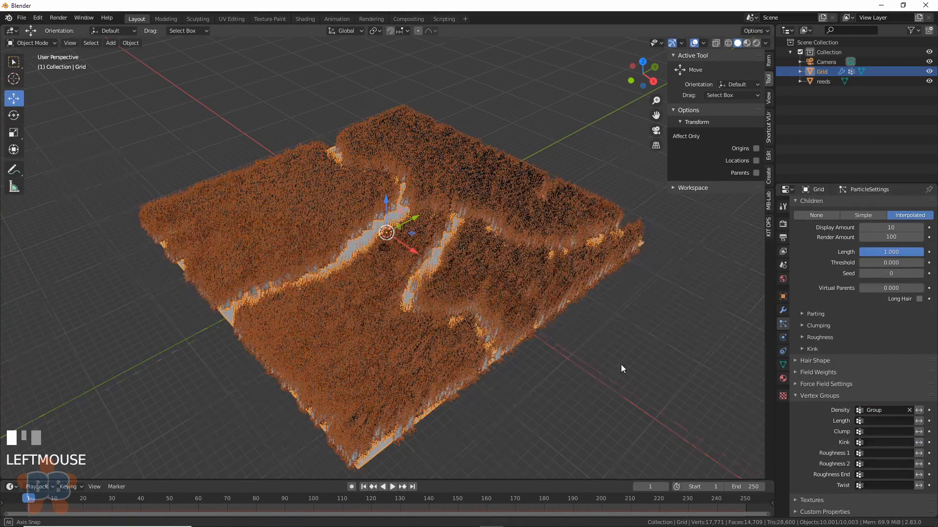
# Move the camera about -21.3 m along Y to the grid's front edge and rotate it about -36.6° around Z.
pyautogui.moveTo(619, 369); pyautogui.dragTo(653, 361, button='middle')
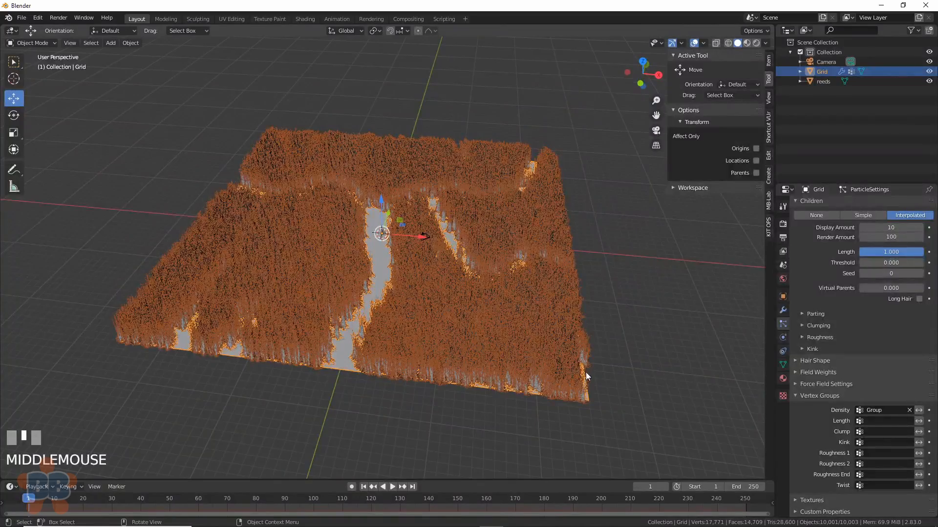
pyautogui.moveTo(585, 372); pyautogui.dragTo(532, 410, button='middle')
pyautogui.click(820, 62)
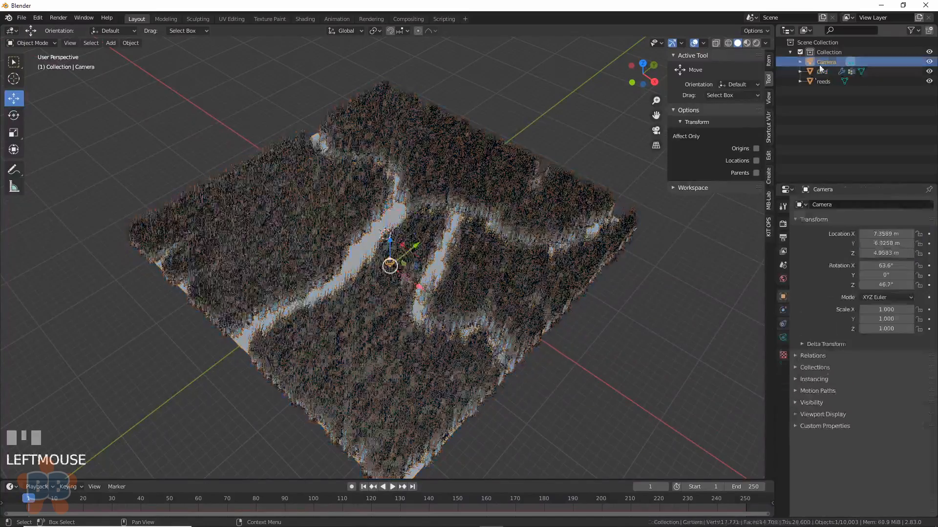
pyautogui.moveTo(389, 266); pyautogui.dragTo(253, 338)
pyautogui.click(13, 116)
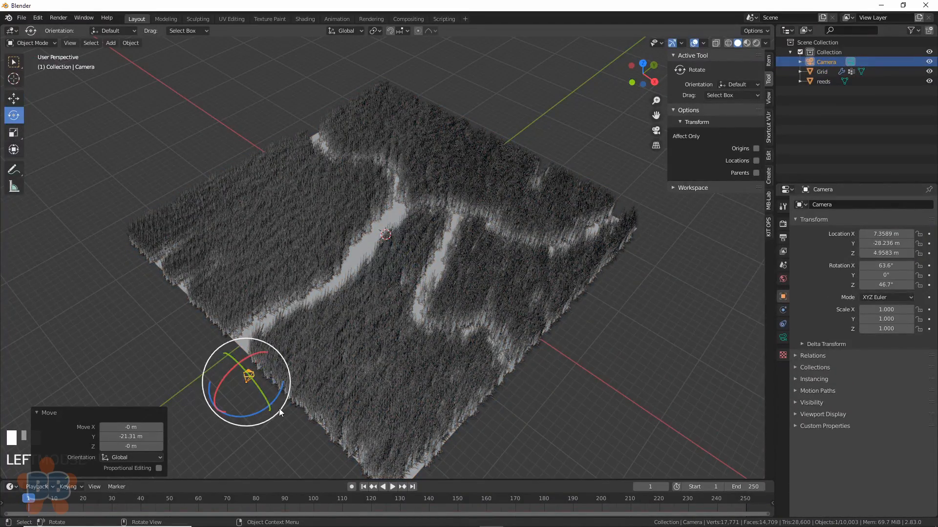
pyautogui.moveTo(280, 413); pyautogui.dragTo(260, 421)
# Lower the camera about 3.7 m and, with the camera locked to the view, frame the open channel between the reeds.
pyautogui.moveTo(261, 421); pyautogui.dragTo(411, 338, button='middle')
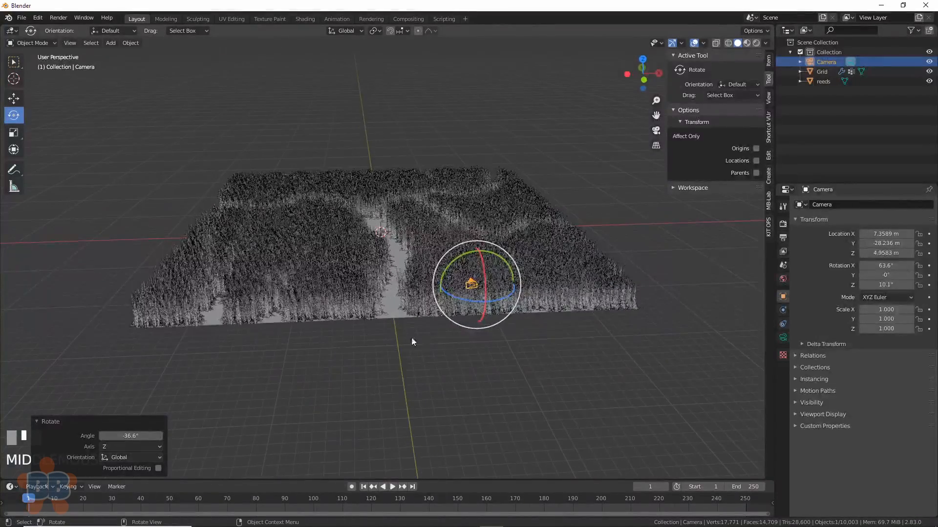
pyautogui.press('g')
pyautogui.press('z')
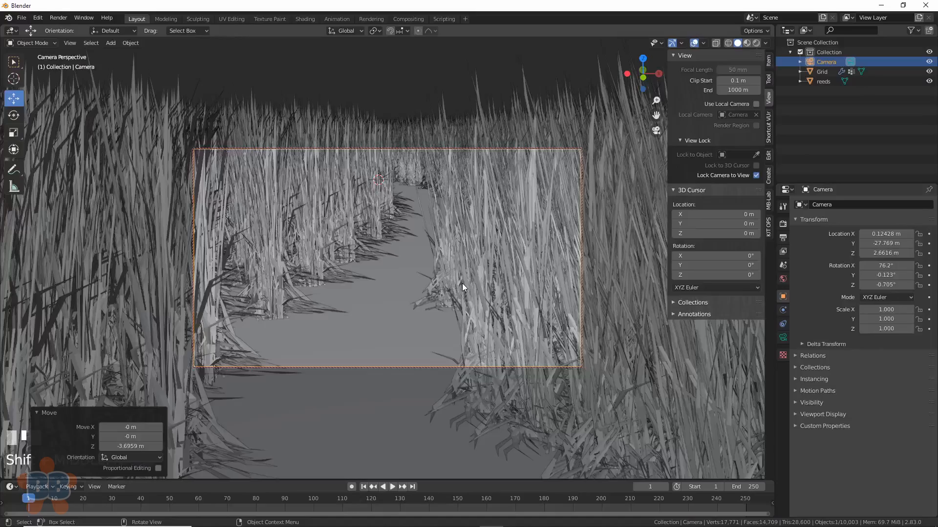
pyautogui.moveTo(462, 283)
pyautogui.mouseDown(button='middle')
pyautogui.moveTo(467, 275)
pyautogui.moveTo(465, 290)
pyautogui.mouseUp(button='middle')
pyautogui.scroll(-1, 464, 280)
pyautogui.scroll(1, 466, 276)
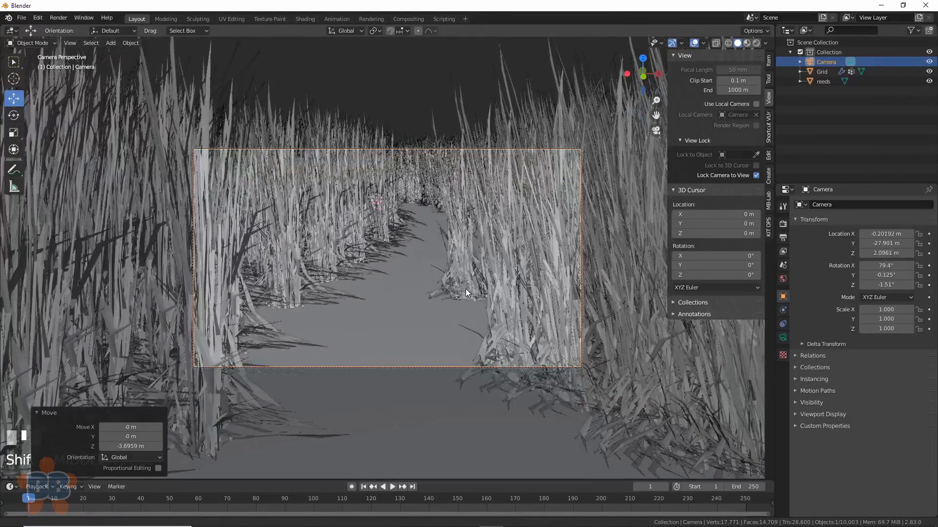
# Set the grid particles' scale to 1.5, enable Hair Dynamics, and enable Rotation with Randomize 0.567, Phase 0.03 and a raised Randomize Phase.
pyautogui.click(477, 258)
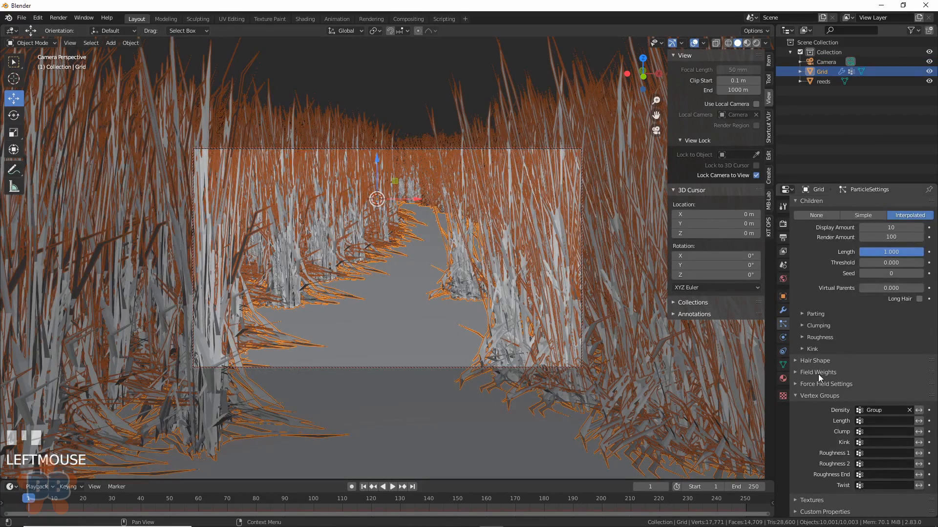
pyautogui.click(758, 45)
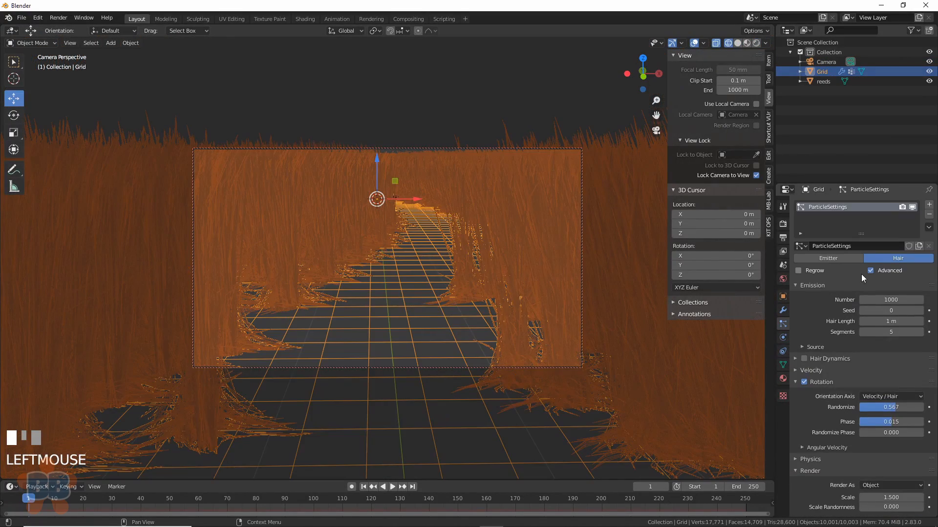
pyautogui.click(805, 359)
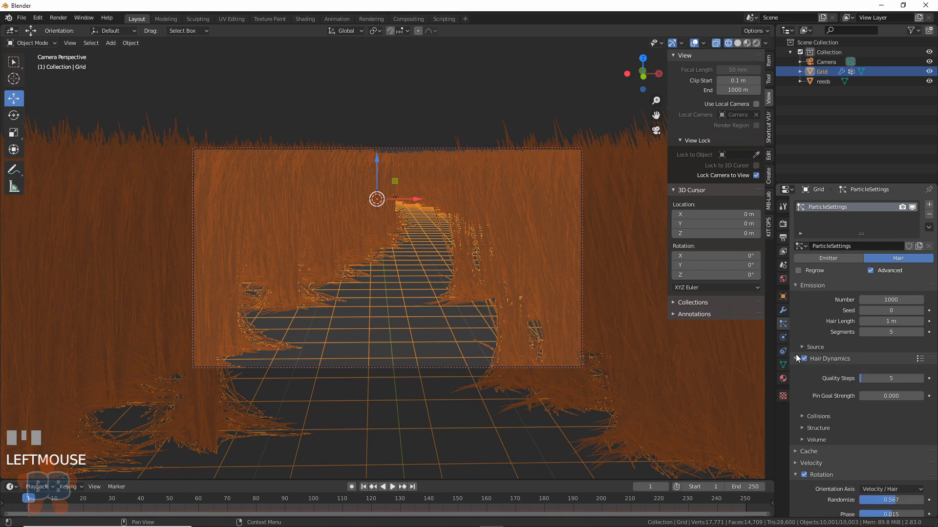
pyautogui.scroll(-2, 799, 382)
pyautogui.moveTo(877, 395); pyautogui.dragTo(878, 395)
pyautogui.scroll(-6, 824, 389)
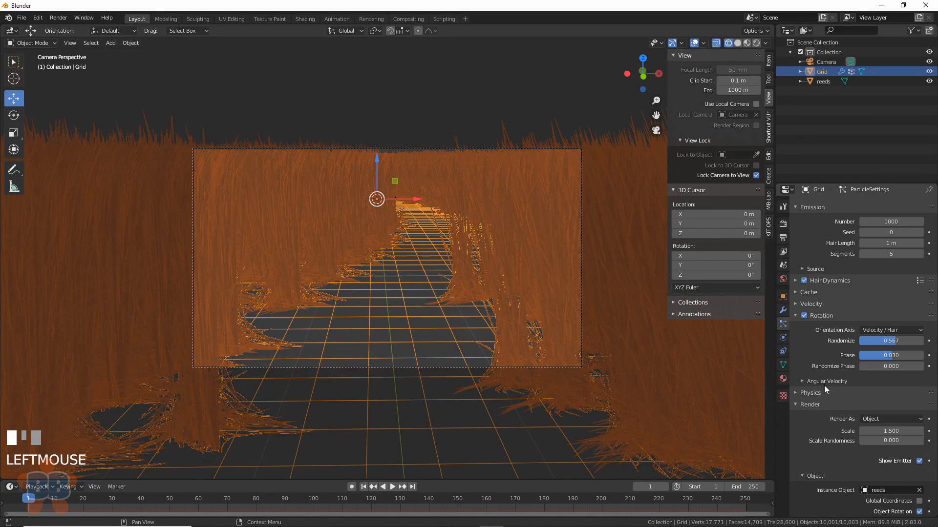
pyautogui.moveTo(872, 363); pyautogui.dragTo(918, 362)
# Set the interpolated children's display amount to 50 and slightly adjust their clumping.
pyautogui.scroll(-8, 812, 398)
pyautogui.scroll(-2, 815, 416)
pyautogui.click(891, 313)
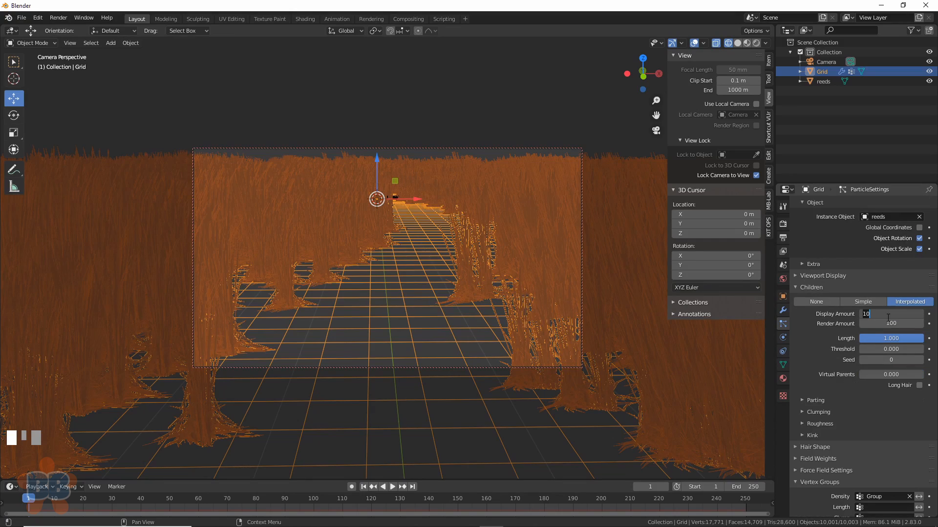
pyautogui.write('50')
pyautogui.press('Return')
pyautogui.click(818, 412)
pyautogui.moveTo(885, 437); pyautogui.dragTo(890, 437)
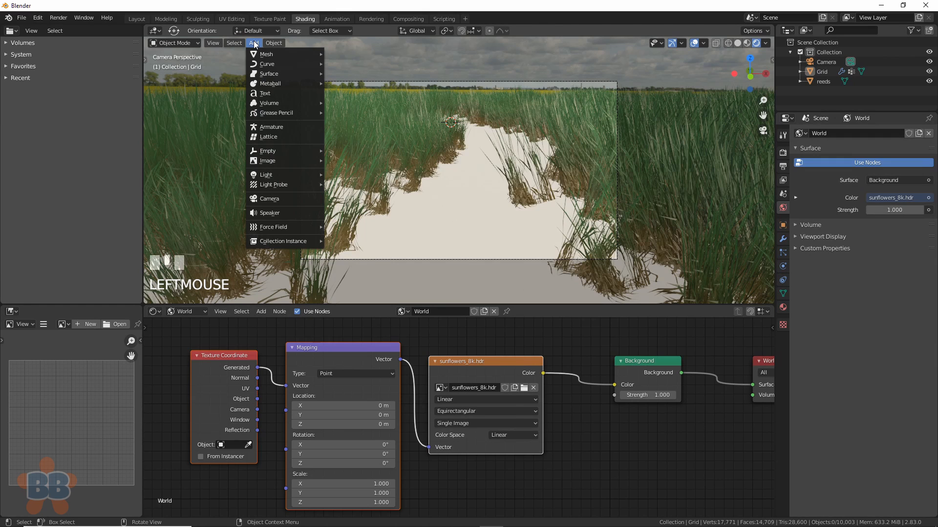
# Add a 50 m plane named water and raise it to 0.1 m on Z.
pyautogui.moveTo(320, 55)
pyautogui.click(358, 55)
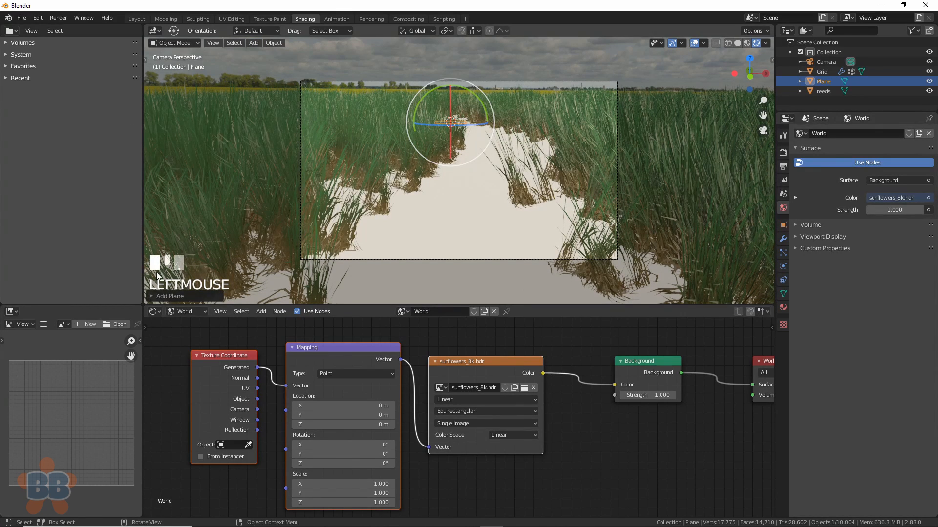
pyautogui.click(152, 295)
pyautogui.click(249, 210)
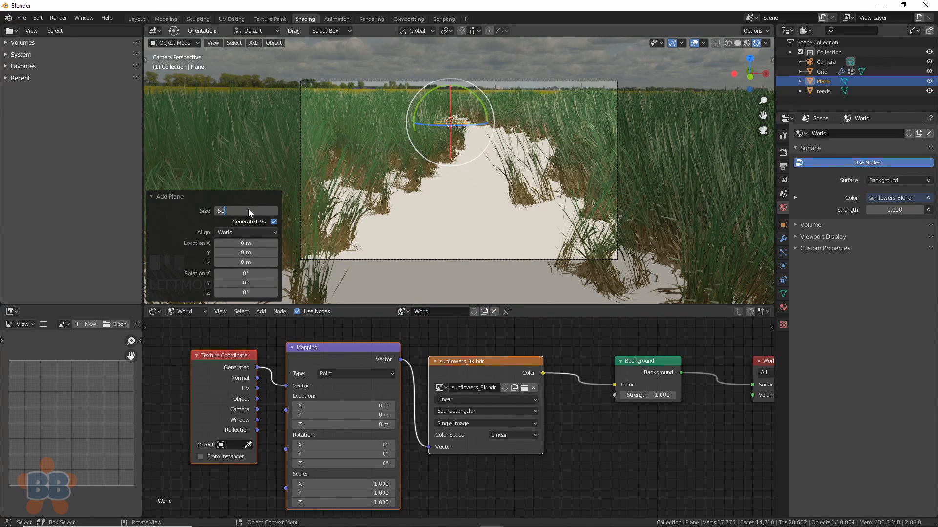
pyautogui.write('50')
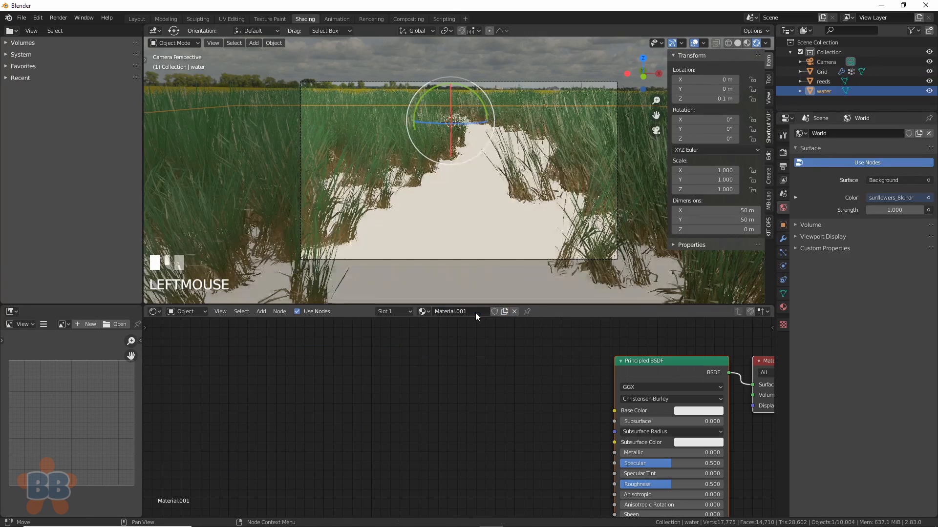
# Give the water plane's material a black base color and a roughness of about 0.077.
pyautogui.click(526, 412)
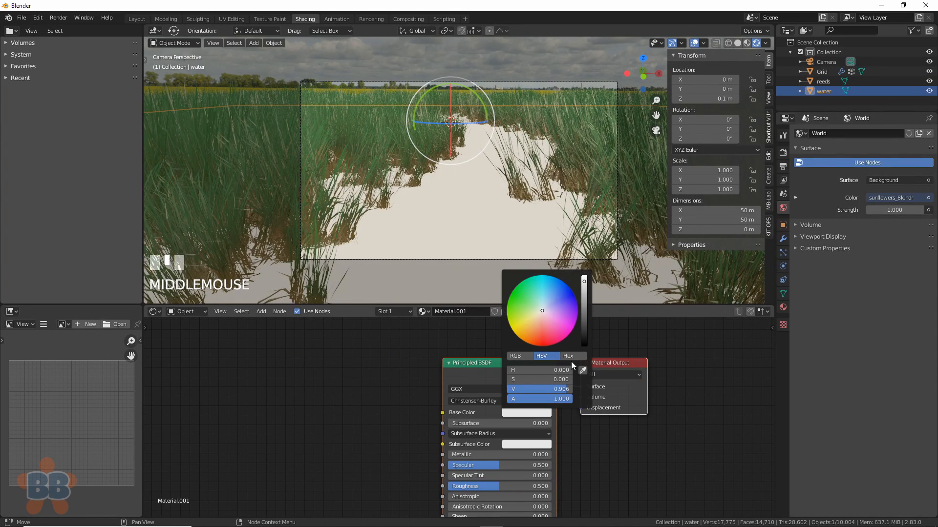
pyautogui.click(584, 333)
pyautogui.moveTo(584, 333); pyautogui.dragTo(584, 345)
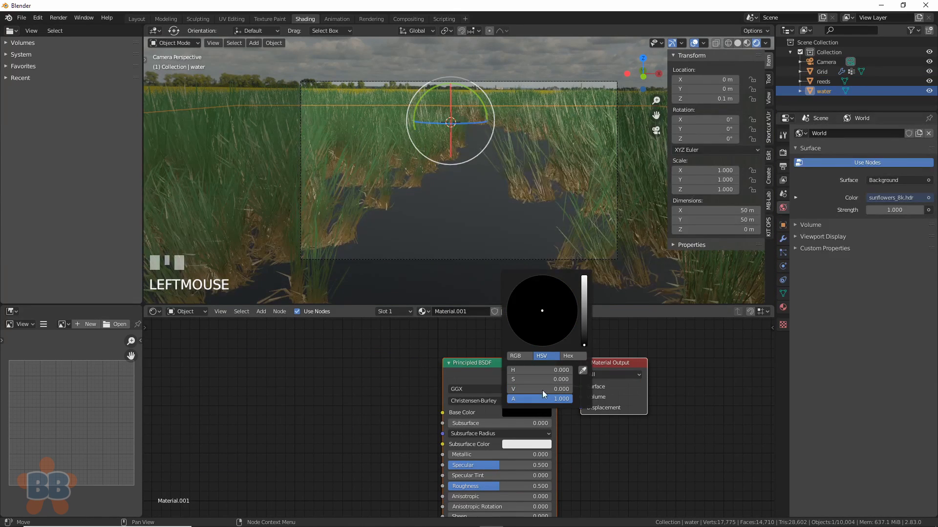
pyautogui.scroll(-1, 386, 444)
pyautogui.moveTo(467, 481); pyautogui.dragTo(417, 481)
# Enable Ambient Occlusion, Screen Space Reflections with Half Res Trace off, and Motion Blur in the Eevee render settings.
pyautogui.click(783, 153)
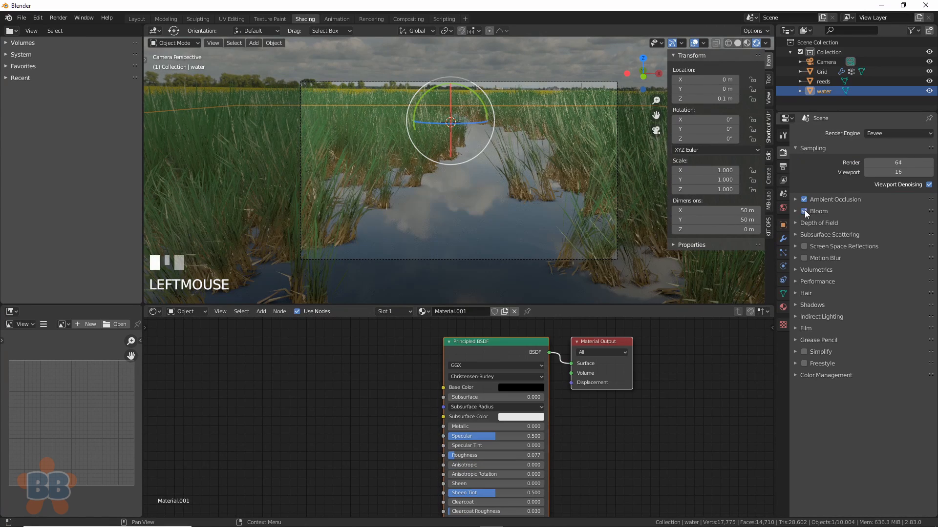
pyautogui.click(804, 246)
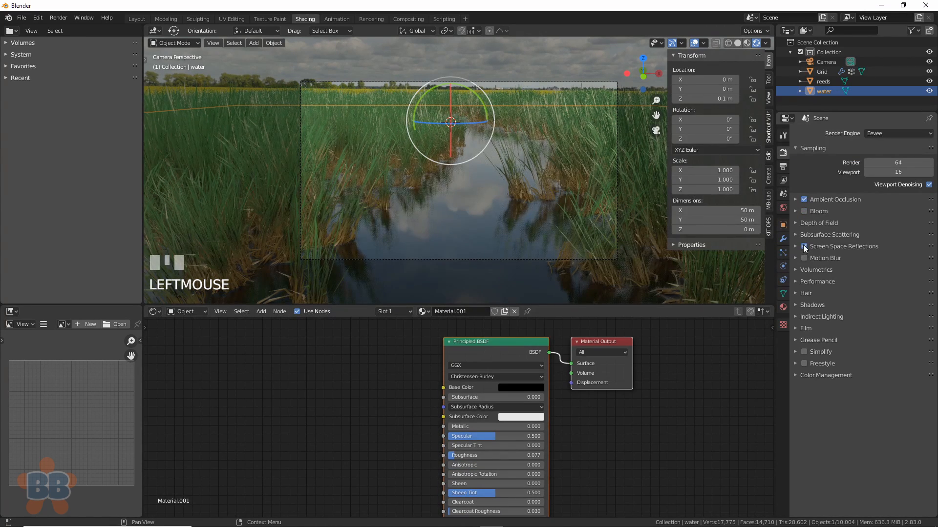
pyautogui.click(795, 246)
pyautogui.click(919, 272)
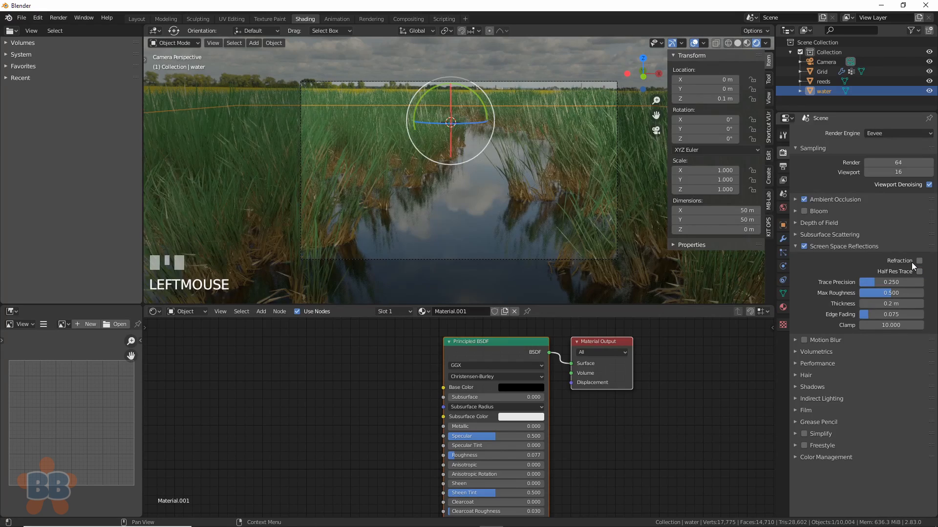
pyautogui.click(795, 247)
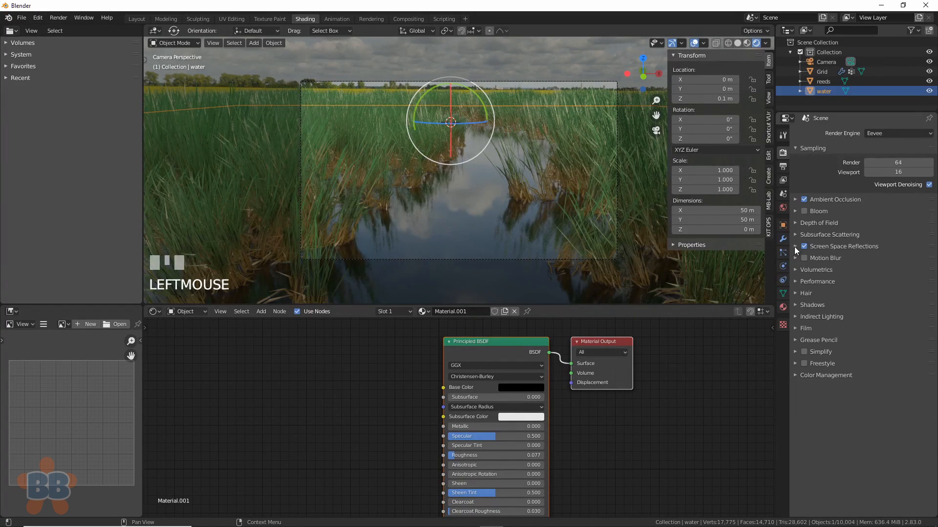
pyautogui.click(802, 258)
pyautogui.click(797, 304)
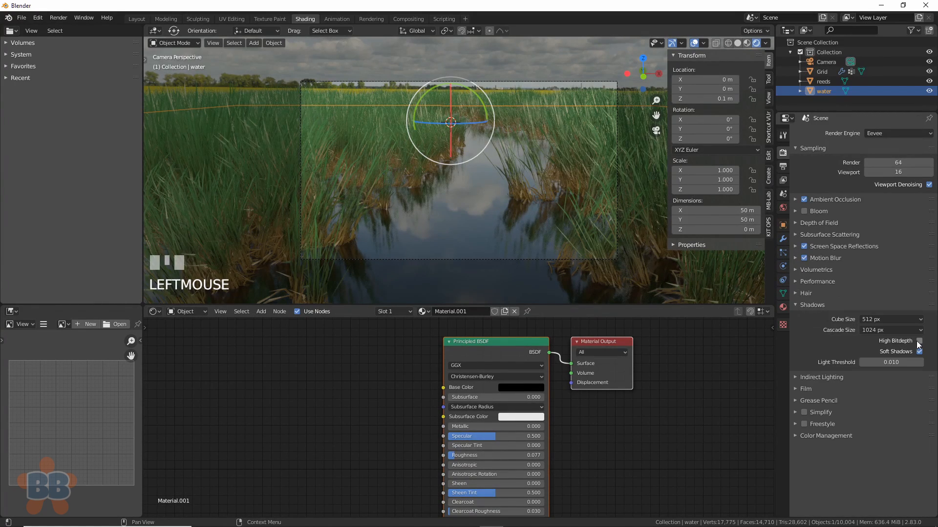
pyautogui.click(796, 305)
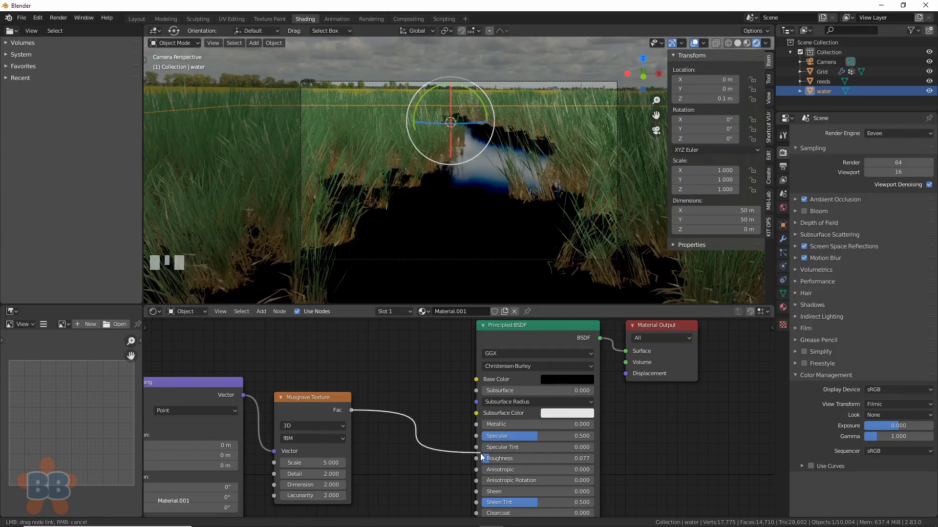
# Connect a UV-mapped Musgrave Texture's Fac output to the water material's Roughness input.
pyautogui.moveTo(352, 410); pyautogui.dragTo(476, 458)
pyautogui.moveTo(430, 405); pyautogui.dragTo(491, 397, button='middle')
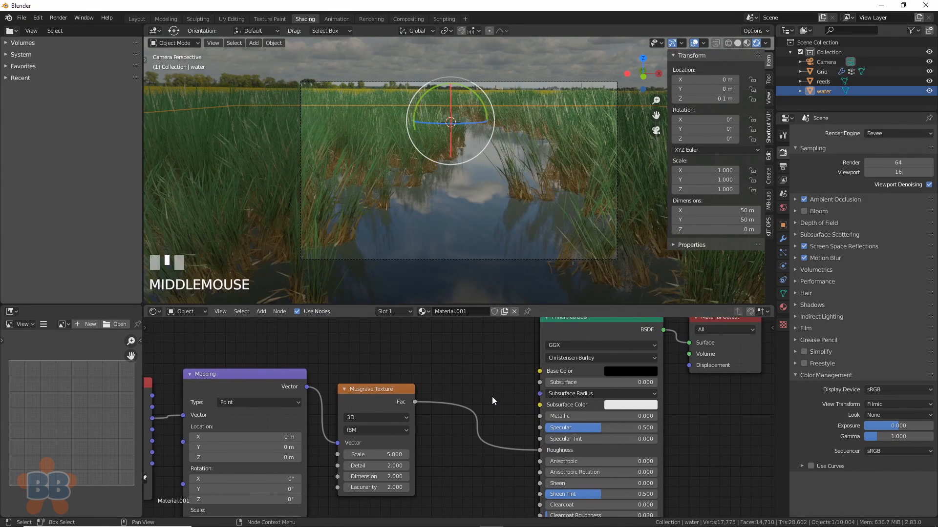
pyautogui.scroll(2, 491, 397)
# Insert a ColorRamp between the water's Musgrave Texture and the Roughness input, and set the Musgrave scale to 36.7.
pyautogui.scroll(-3, 380, 386)
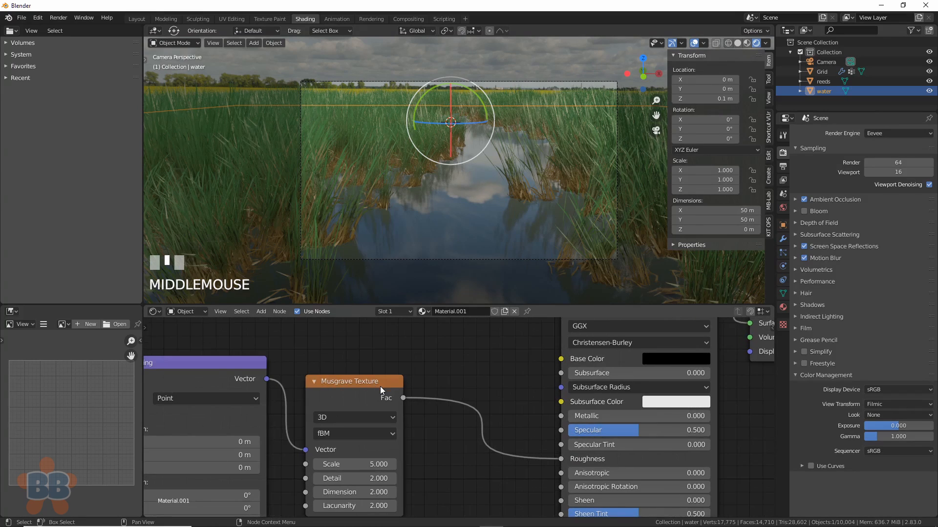
pyautogui.moveTo(187, 353); pyautogui.dragTo(368, 444)
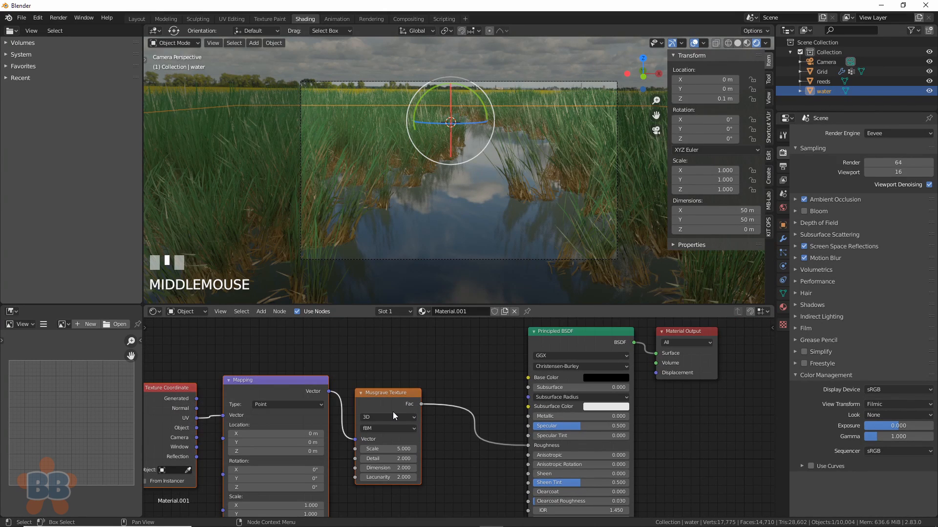
pyautogui.moveTo(393, 412); pyautogui.dragTo(339, 421)
pyautogui.hotkey('shift', 'a')
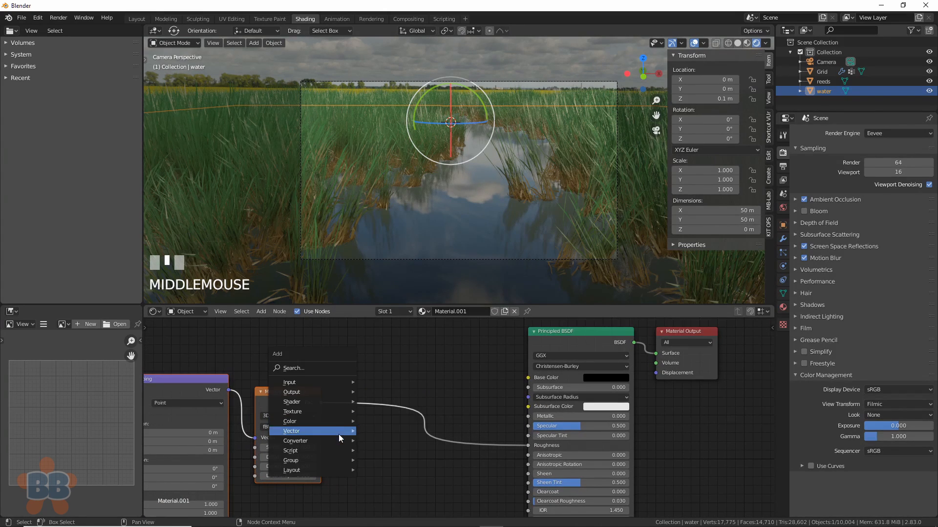
pyautogui.moveTo(351, 444)
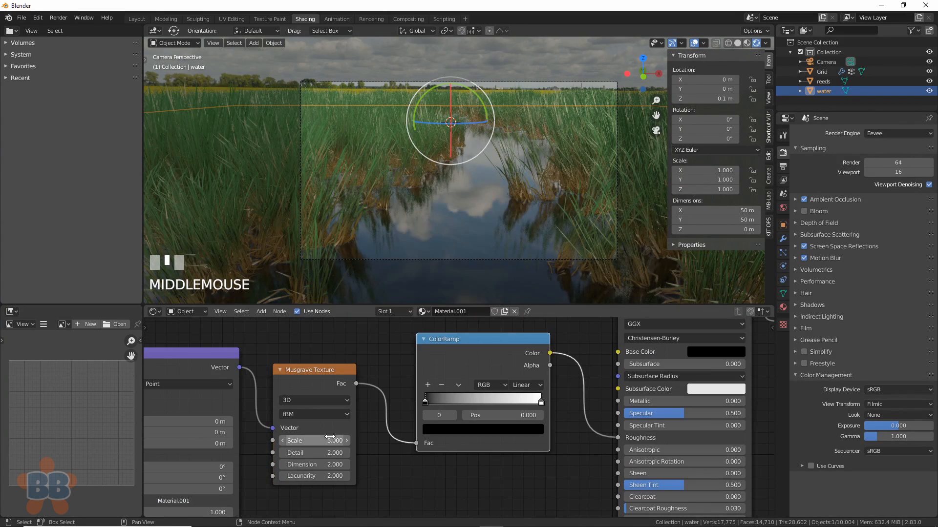
pyautogui.moveTo(330, 437); pyautogui.dragTo(414, 437)
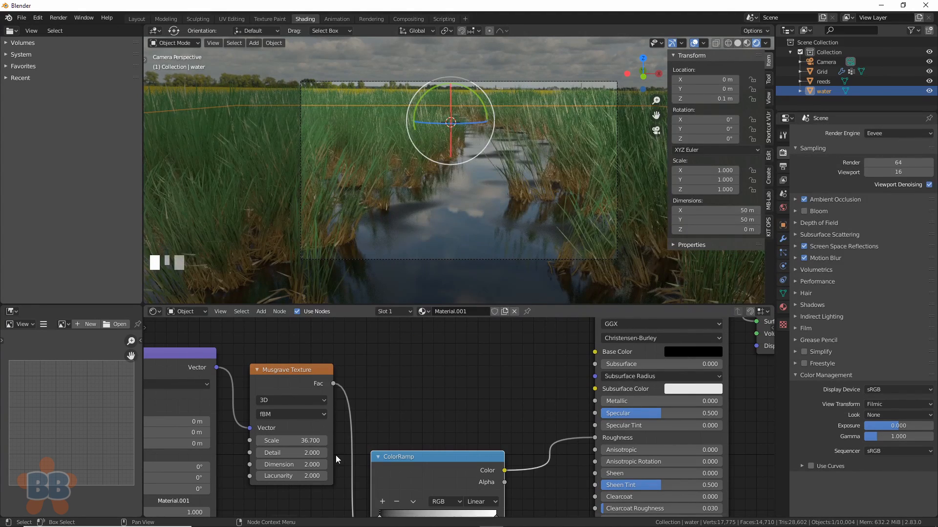
# Duplicate the ColorRamp, link it from the Musgrave Fac to the water's Base Color, and change its white stop to dark green.
pyautogui.hotkey('shift', 'd')
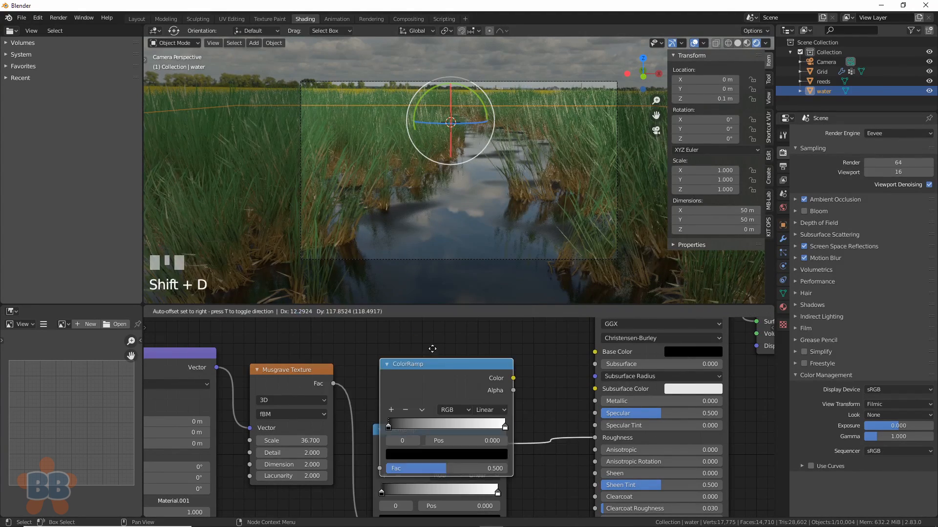
pyautogui.click(410, 441)
pyautogui.moveTo(326, 441); pyautogui.dragTo(367, 472)
pyautogui.moveTo(500, 382); pyautogui.dragTo(592, 414)
pyautogui.click(493, 431)
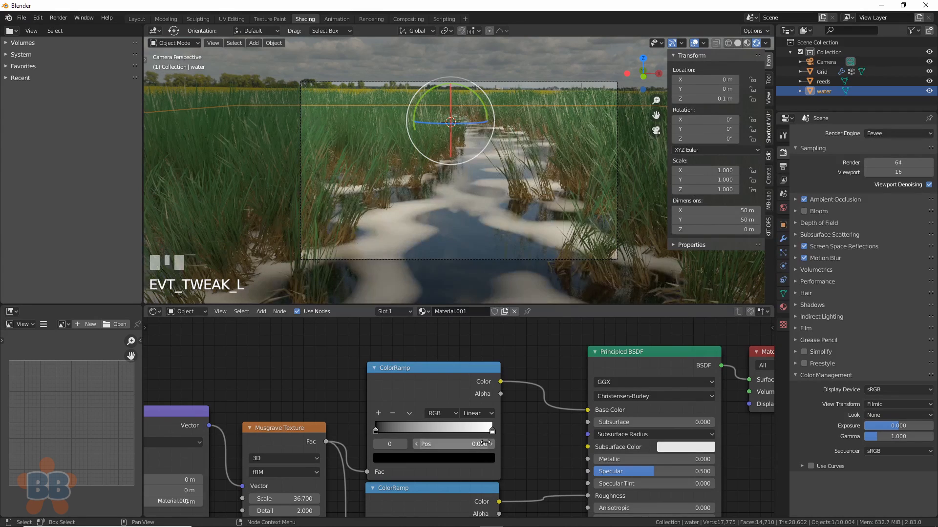
pyautogui.click(434, 458)
pyautogui.click(411, 333)
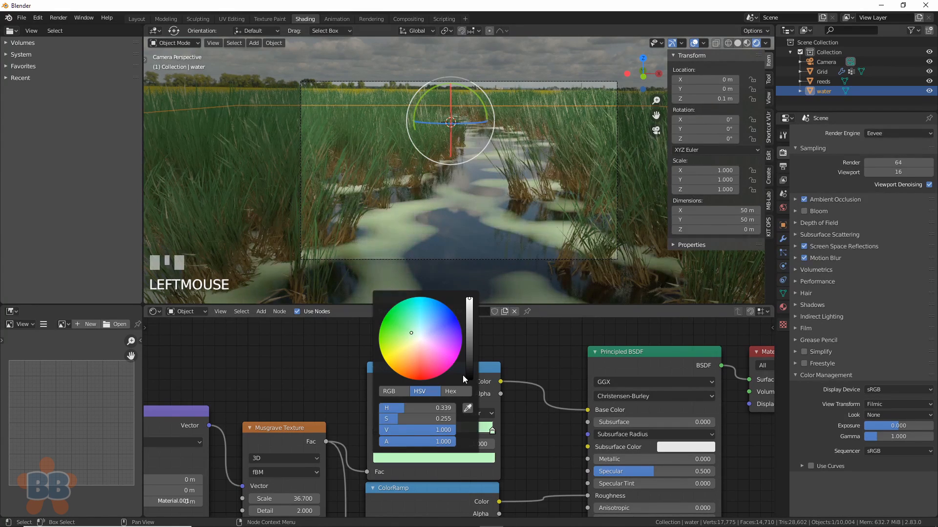
pyautogui.moveTo(469, 372); pyautogui.dragTo(469, 365)
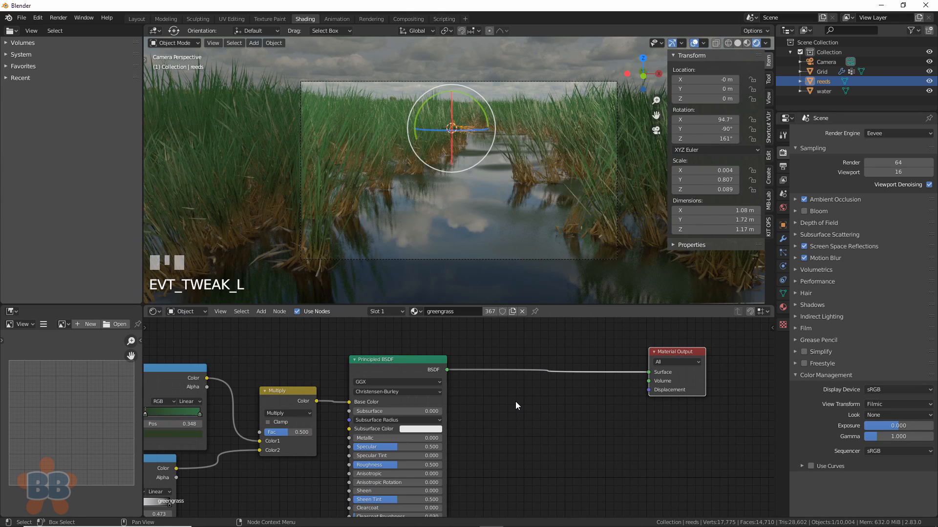
# Insert a Mix Shader between the Principled BSDF and Material Output of the reeds' greengrass material.
pyautogui.moveTo(511, 408); pyautogui.dragTo(523, 392, button='middle')
pyautogui.hotkey('shift', 'a')
pyautogui.moveTo(525, 397)
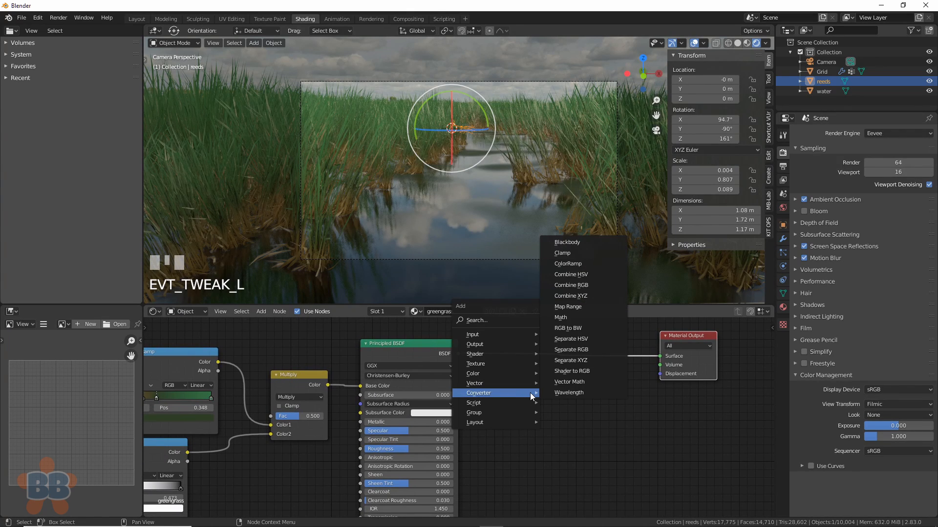
pyautogui.moveTo(509, 352)
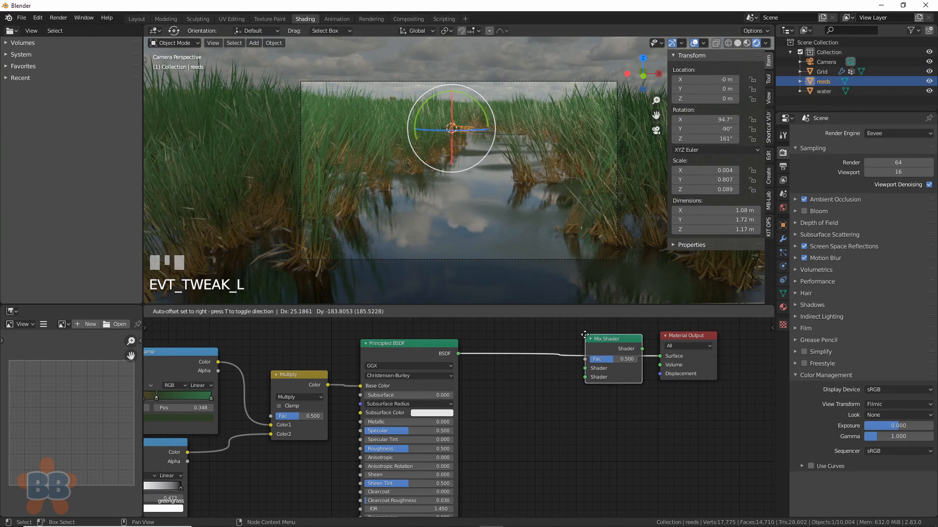
pyautogui.click(583, 338)
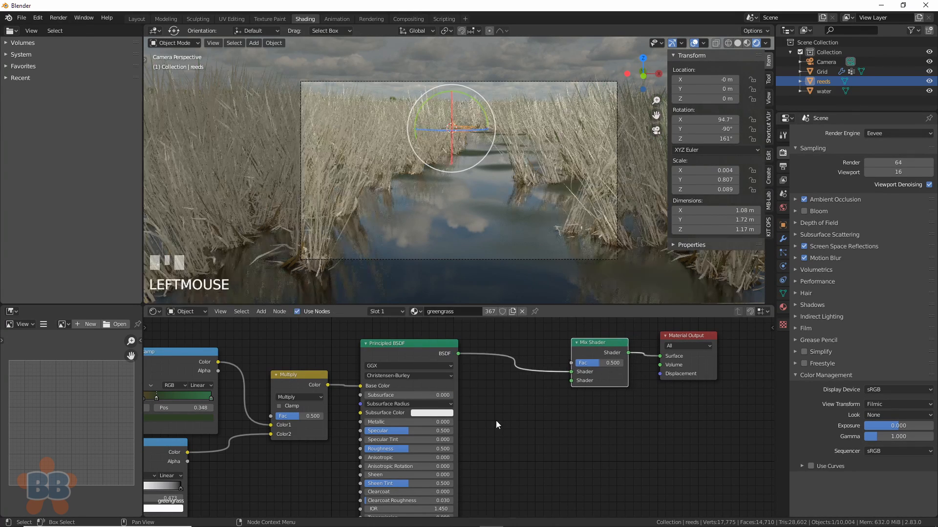
# Add a muted green Translucent BSDF and connect it to the Mix Shader's second shader input.
pyautogui.hotkey('shift', 'a')
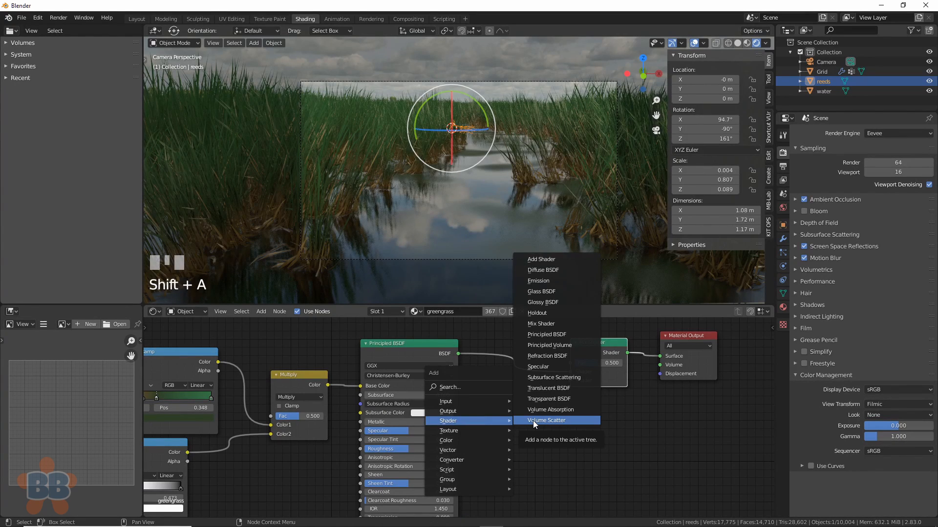
pyautogui.click(542, 390)
pyautogui.click(497, 410)
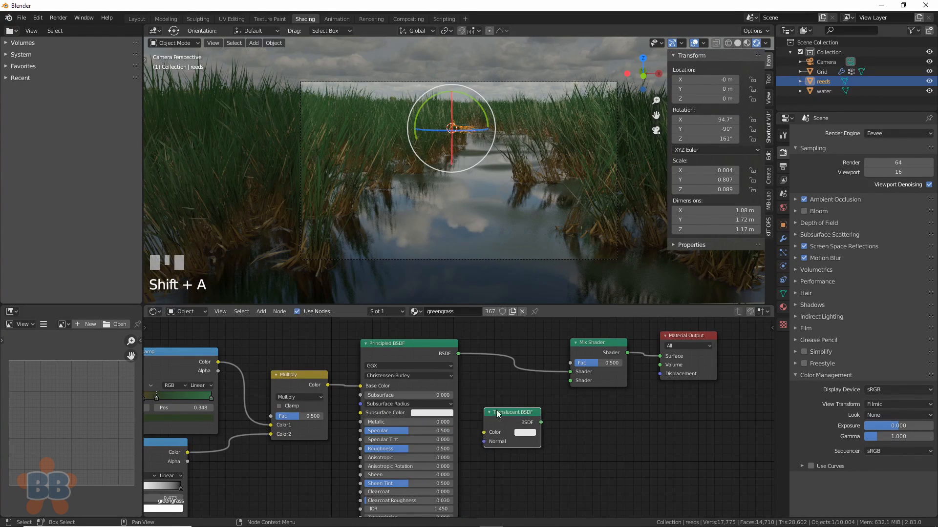
pyautogui.moveTo(541, 422); pyautogui.dragTo(570, 381)
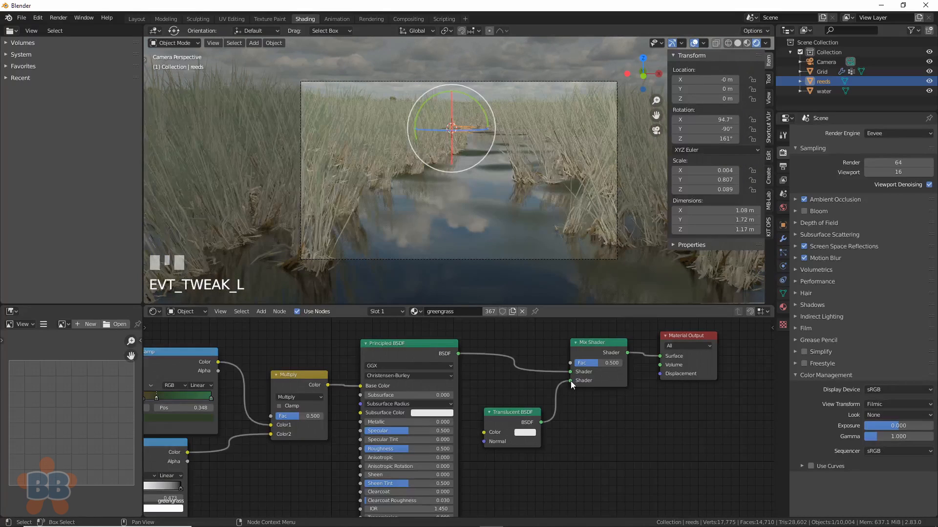
pyautogui.moveTo(501, 382); pyautogui.dragTo(551, 419, button='middle')
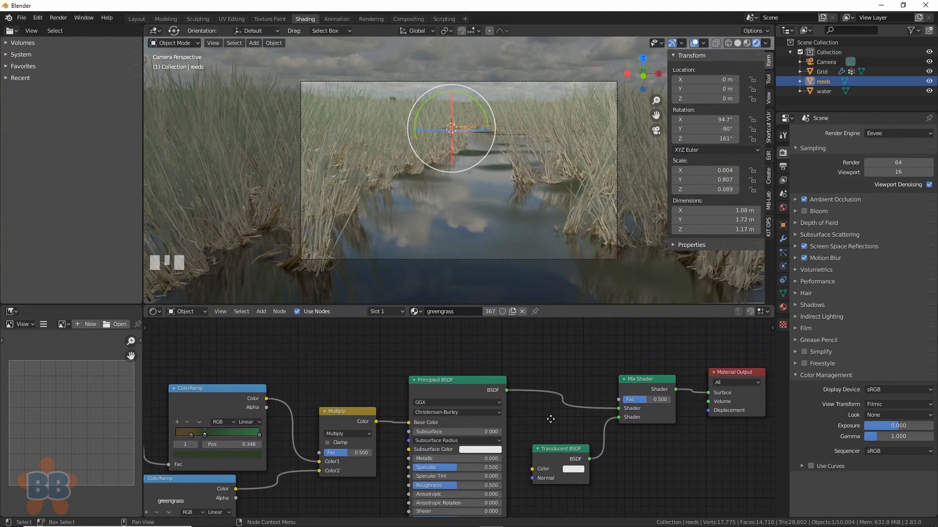
pyautogui.moveTo(550, 418); pyautogui.dragTo(551, 419, button='middle')
# Duplicate the black-and-white ColorRamp, feed it from the Separate XYZ Y output, and connect its Color to the Mix Shader's Fac.
pyautogui.hotkey('shift', 'd')
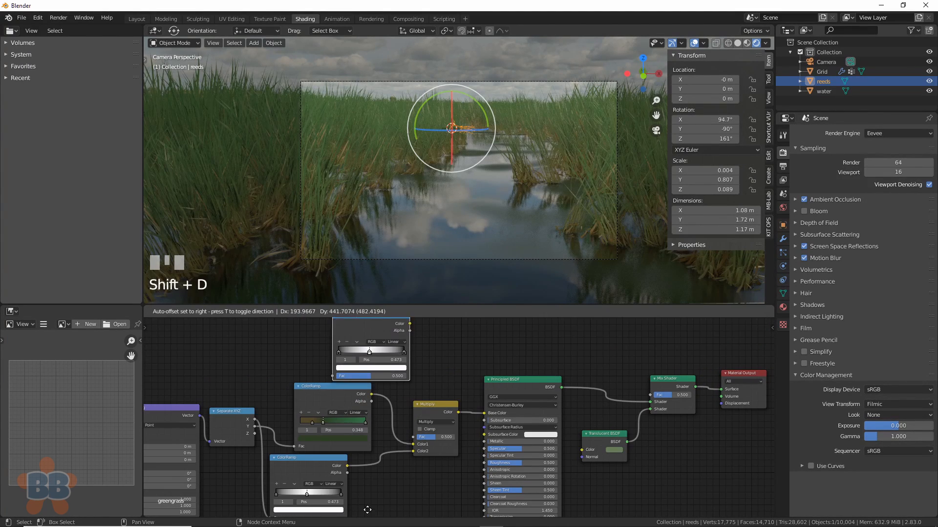
pyautogui.click(368, 503)
pyautogui.moveTo(255, 426); pyautogui.dragTo(334, 368)
pyautogui.moveTo(437, 336); pyautogui.dragTo(416, 370, button='middle')
pyautogui.moveTo(389, 349); pyautogui.dragTo(629, 428)
pyautogui.moveTo(428, 402); pyautogui.dragTo(464, 424, button='middle')
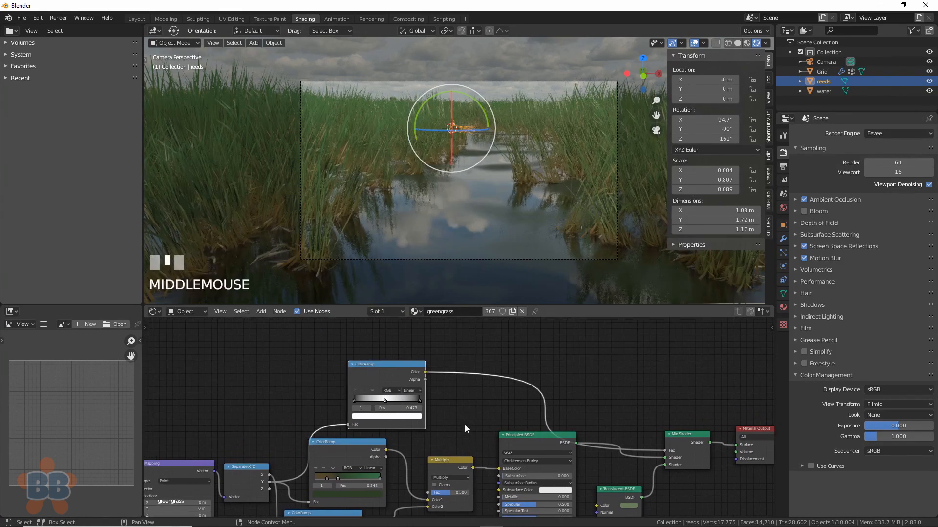
pyautogui.scroll(1, 465, 425)
# Delete the duplicated ramp's final black stop, move the white stop to the end, and shift the first black stop slightly inward.
pyautogui.click(409, 397)
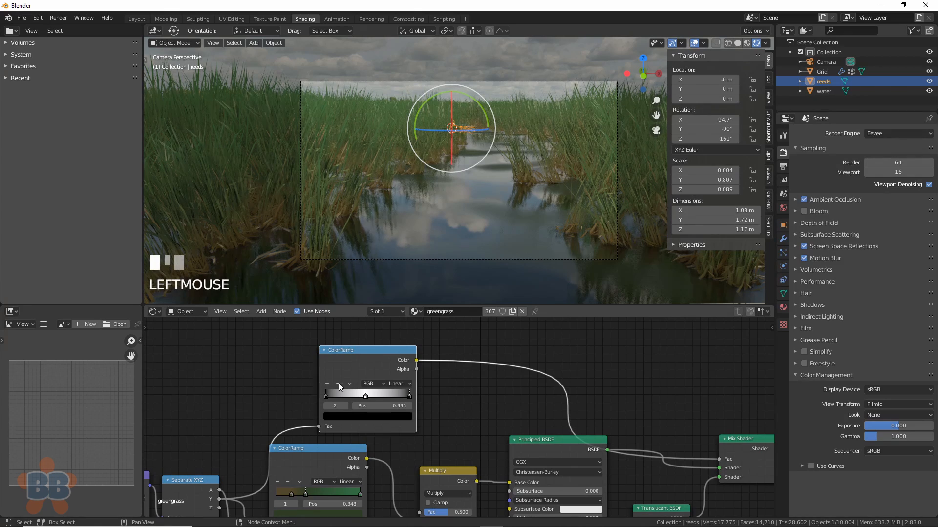
pyautogui.click(339, 384)
pyautogui.moveTo(366, 396); pyautogui.dragTo(410, 397)
pyautogui.moveTo(326, 397)
pyautogui.mouseDown()
pyautogui.moveTo(414, 394)
pyautogui.moveTo(344, 394)
pyautogui.mouseUp()
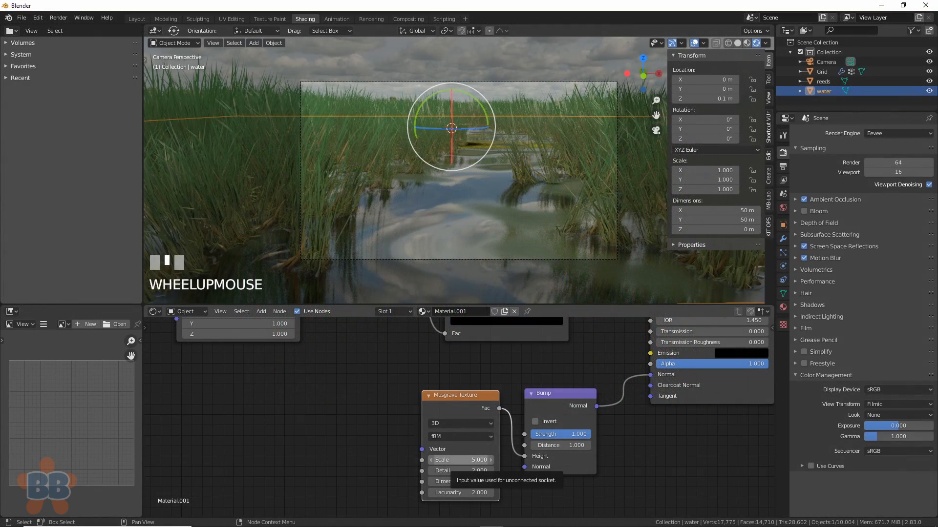
# Set the scale of the water's bump Musgrave Texture to 89.6 and lower the Bump strength.
pyautogui.moveTo(460, 460); pyautogui.dragTo(503, 460)
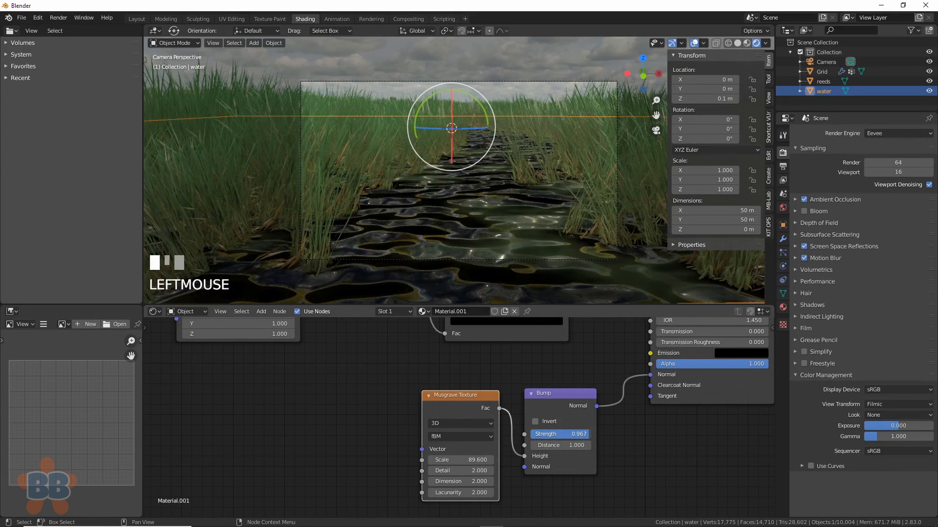
pyautogui.moveTo(560, 435); pyautogui.dragTo(517, 434)
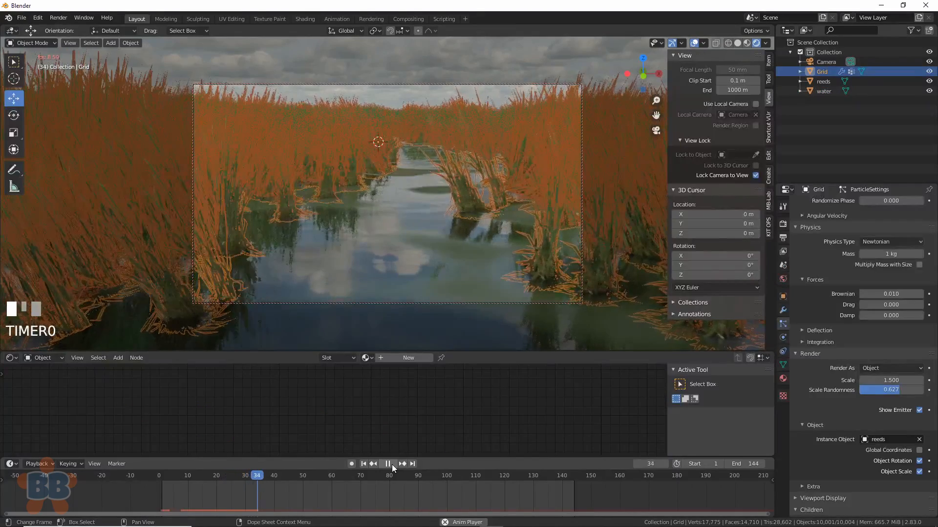
# Set the Brownian force of the Grid's reed particles to 0.01 and play the animation from frame 1.
pyautogui.click(391, 464)
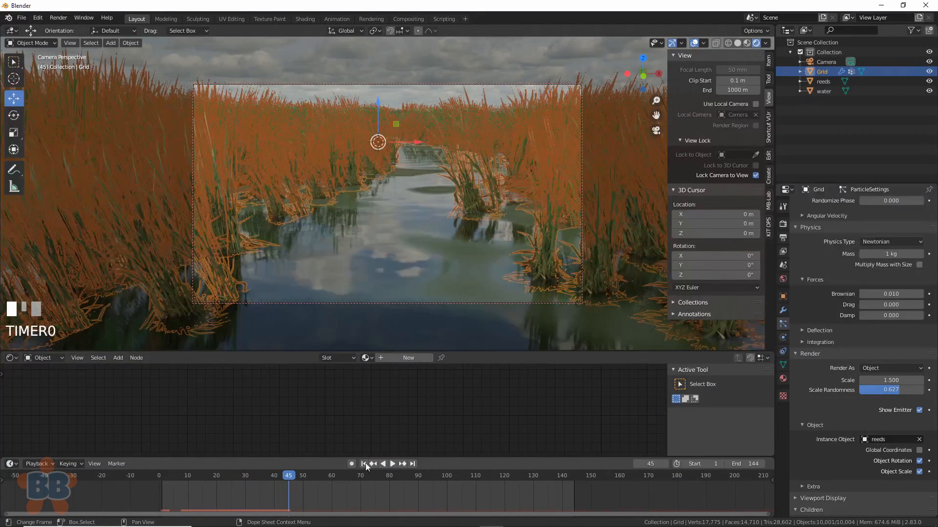
pyautogui.click(364, 464)
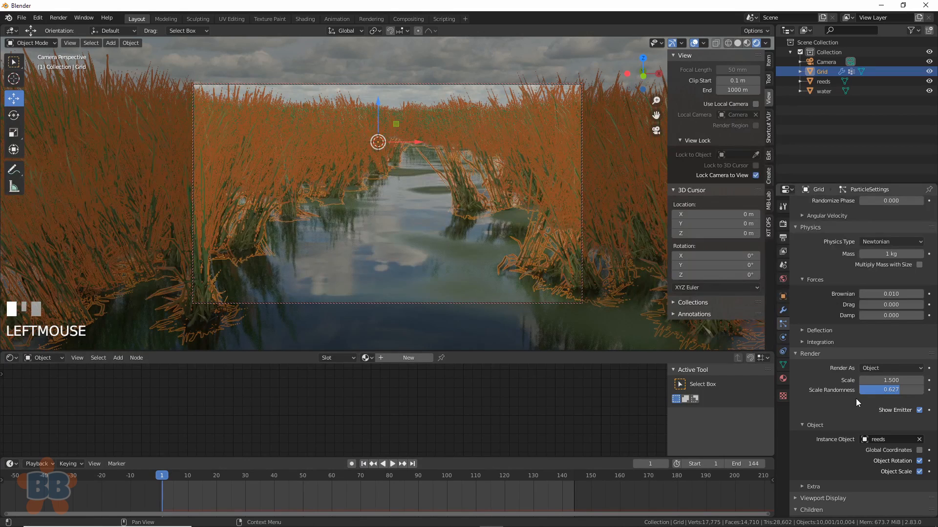
pyautogui.click(895, 294)
pyautogui.write('0.01')
pyautogui.press('Return')
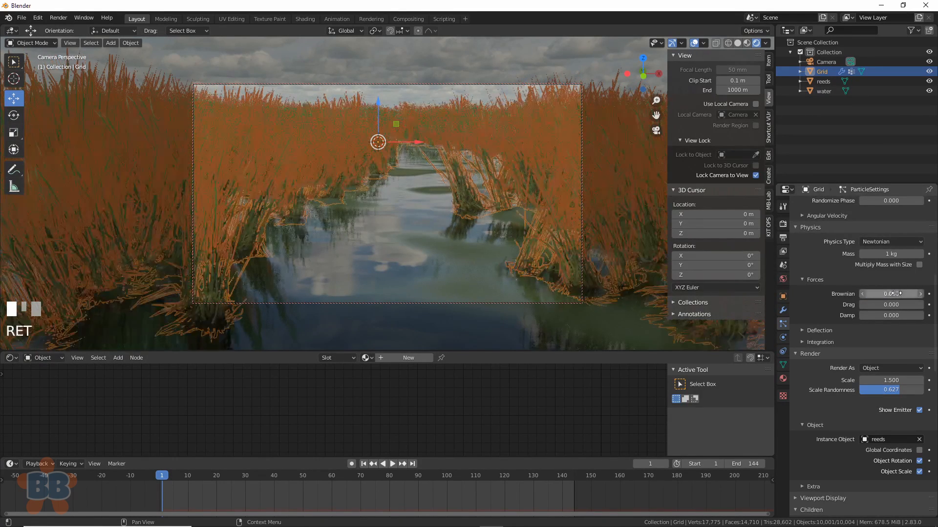
pyautogui.click(394, 465)
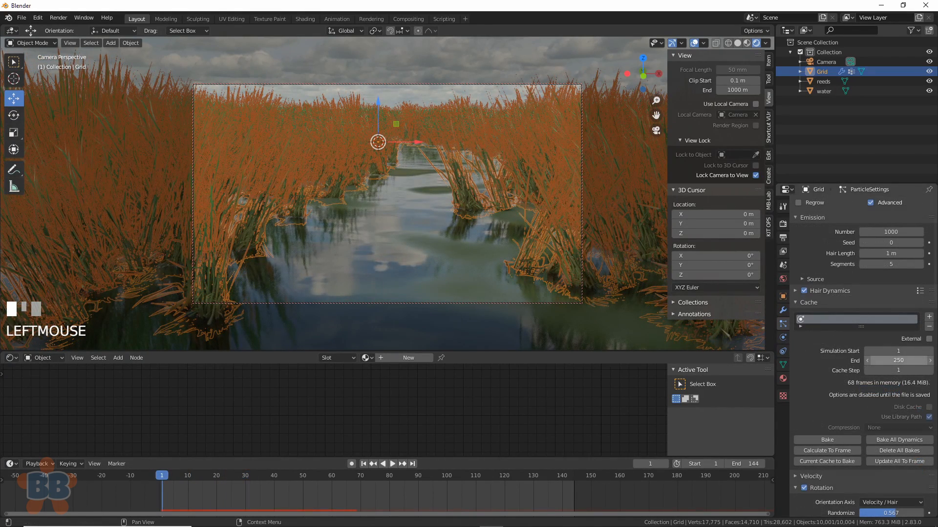
# Set the hair dynamics cache end to frame 144 and bake the simulation.
pyautogui.click(894, 364)
pyautogui.press('Return')
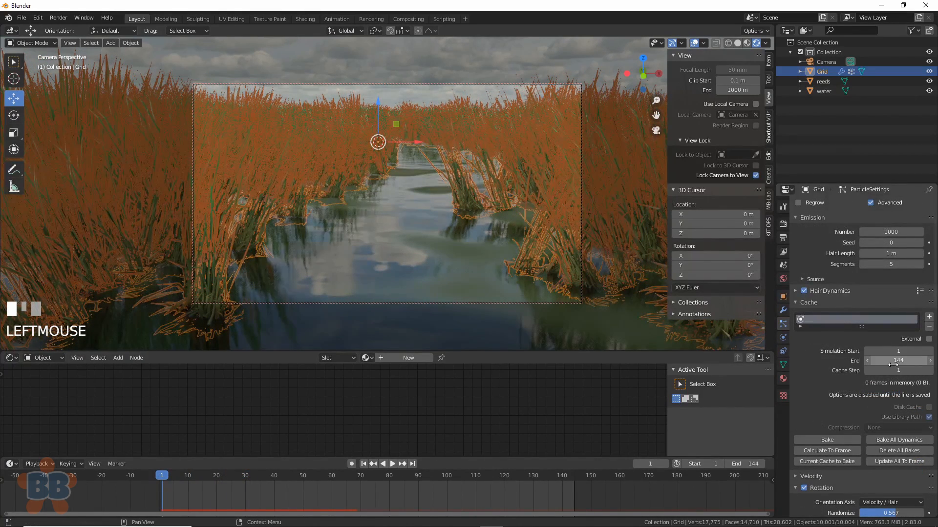
pyautogui.click(836, 441)
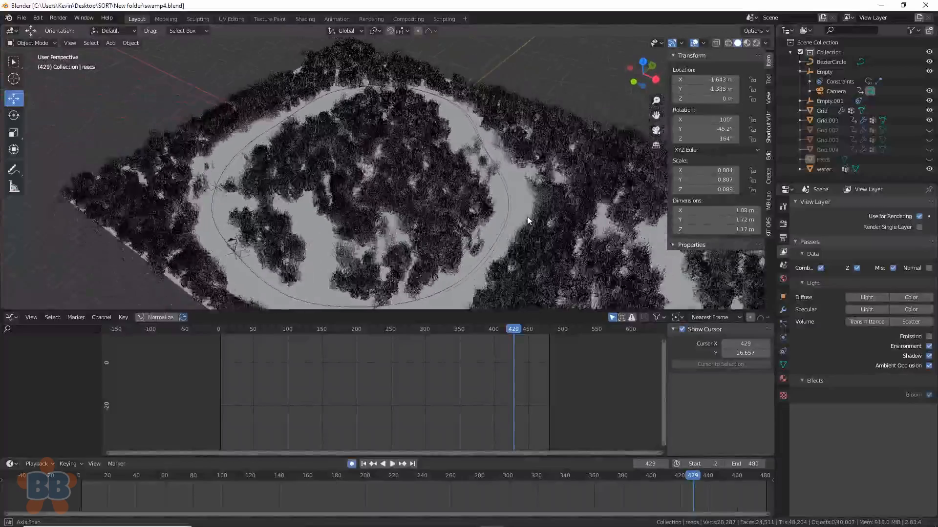
# Examine the curved camera path through the reeds in the swamp4 scene and play its animation.
pyautogui.moveTo(528, 220); pyautogui.dragTo(492, 214, button='middle')
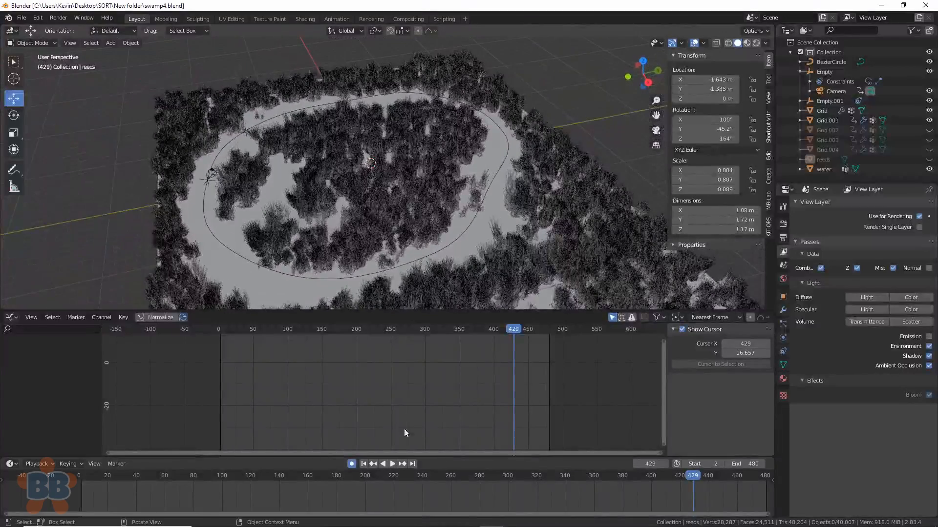
pyautogui.click(392, 464)
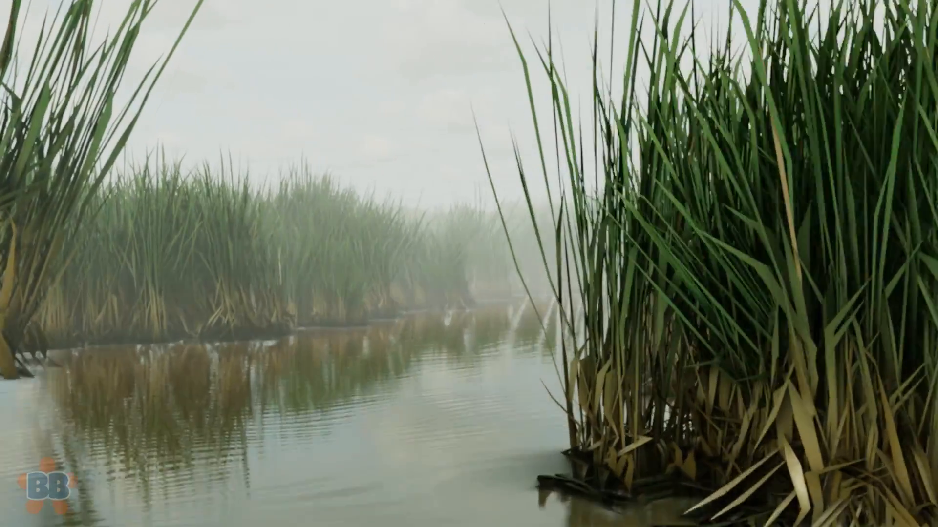